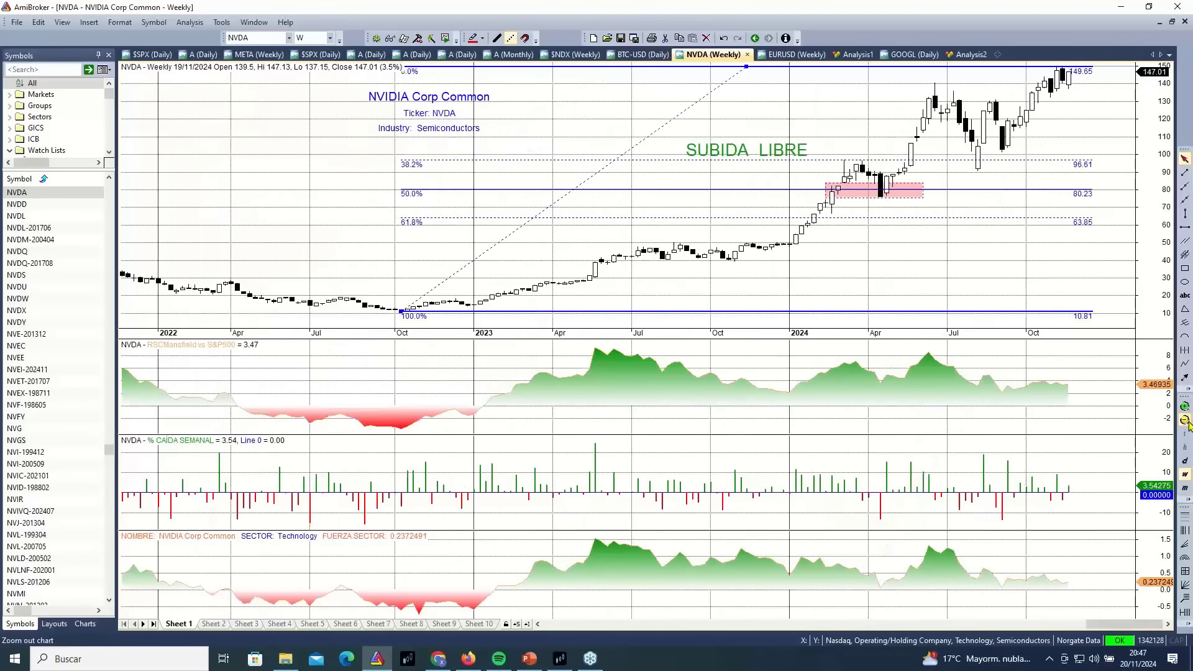
Examine the Fibonacci retracement levels on the NVDA weekly chart with its history extended back to 2021.
left_click(1185, 421)
left_click(1185, 420)
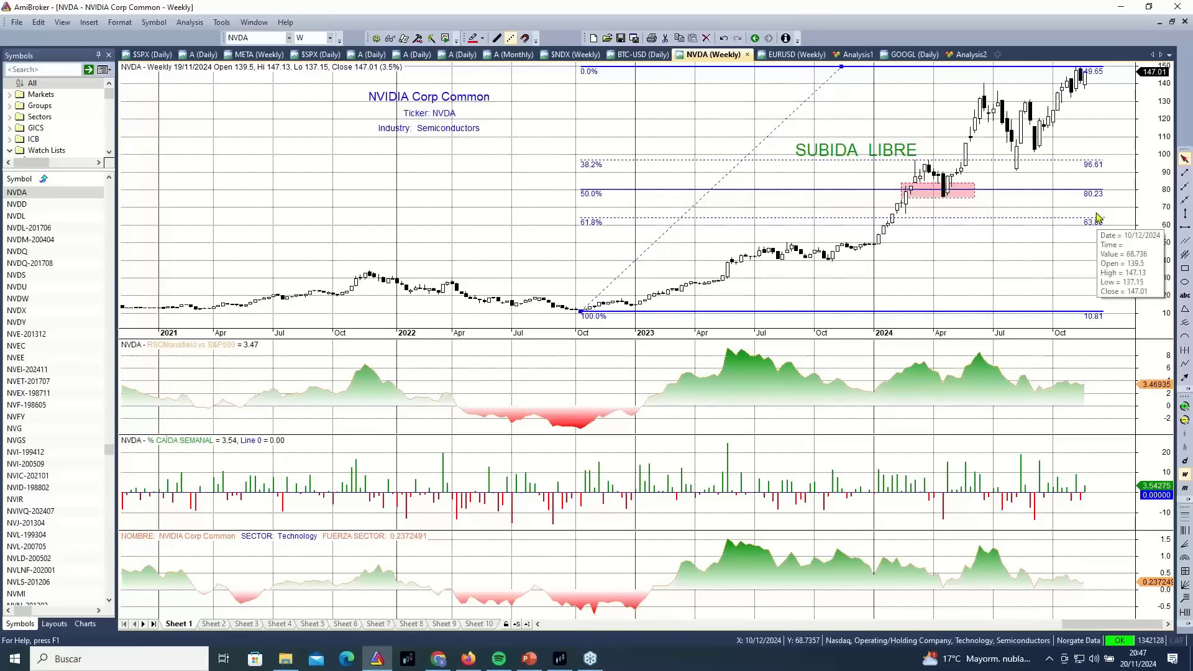
mouse_move(593, 237)
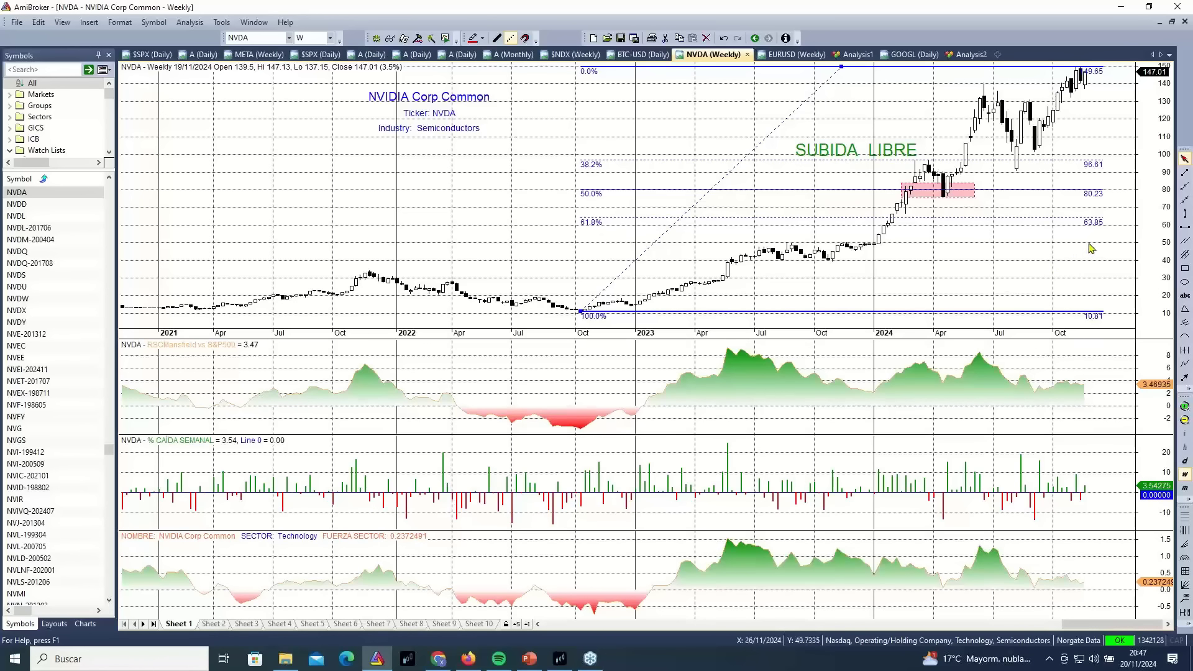
mouse_move(1092, 209)
mouse_move(1077, 569)
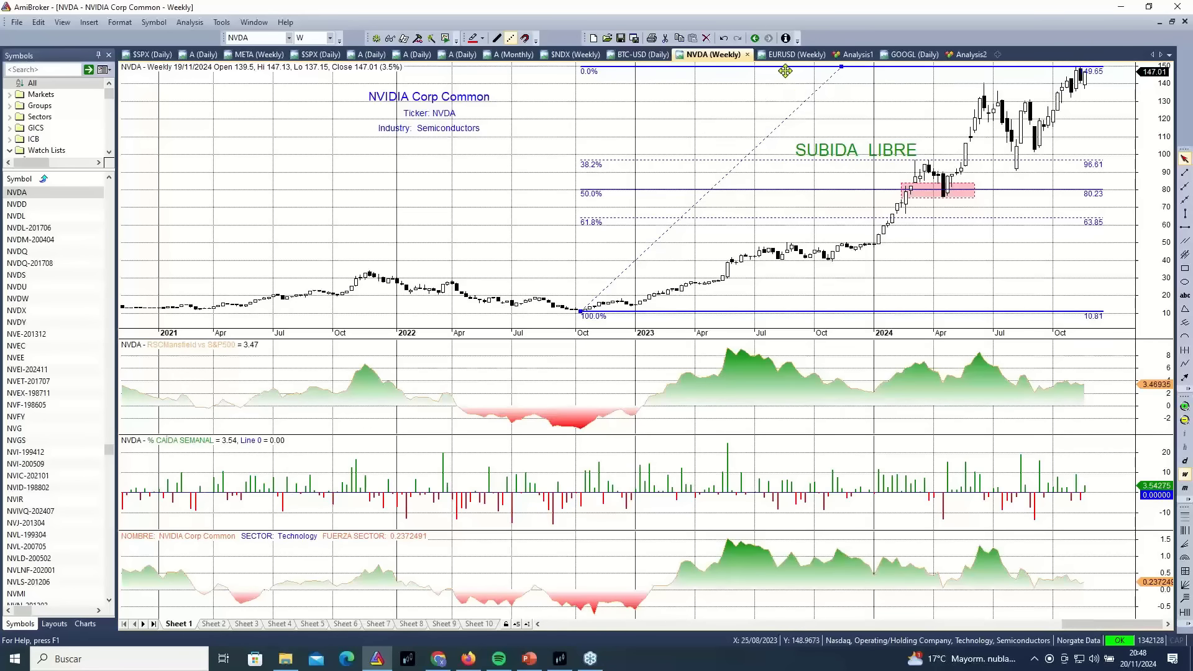
Load the NVDA symbol into the EURUSD weekly Super Trend chart and inspect its trend signals back to 2020.
left_click(796, 55)
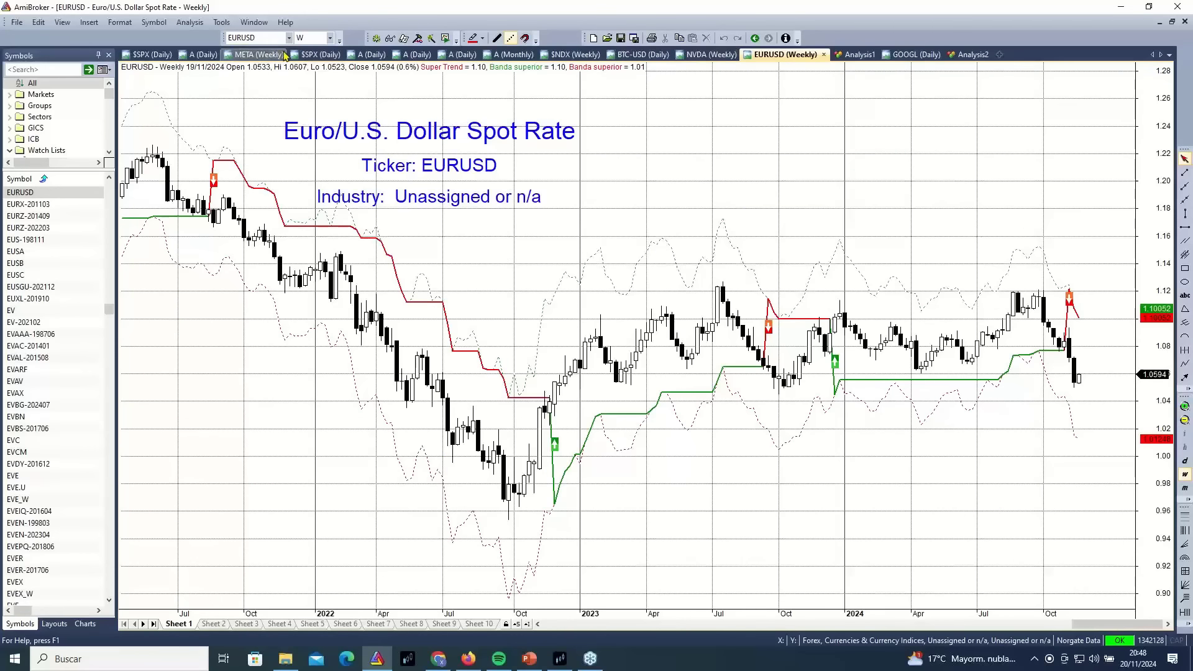
left_click(255, 39)
type("nvda")
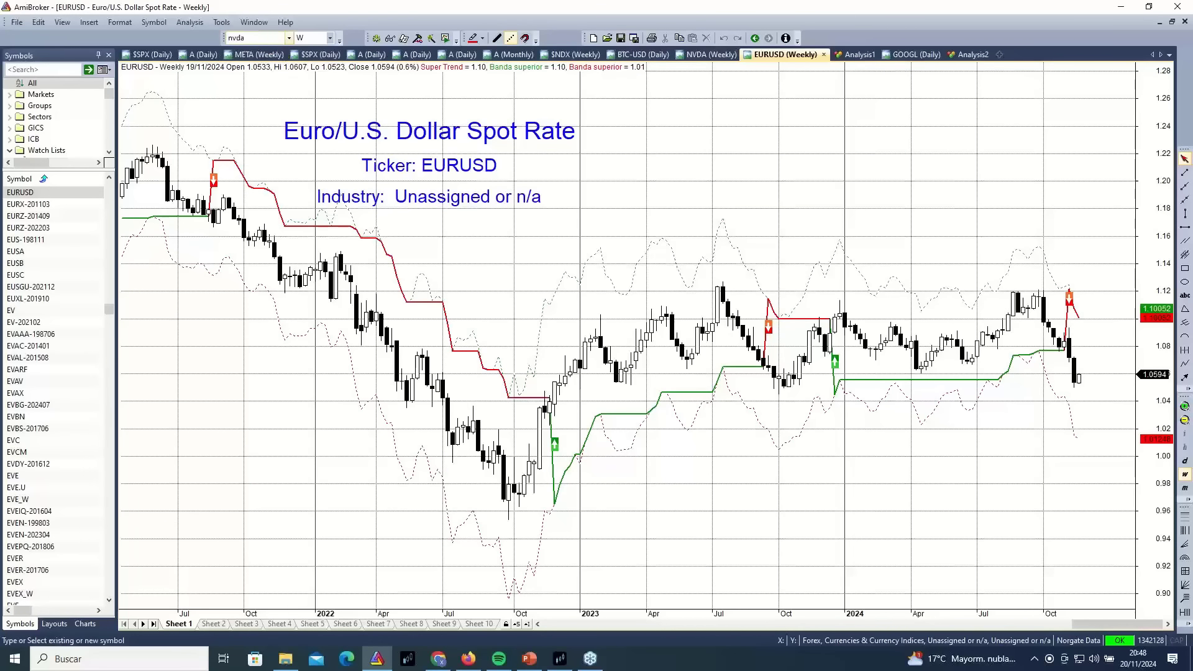
key("Return")
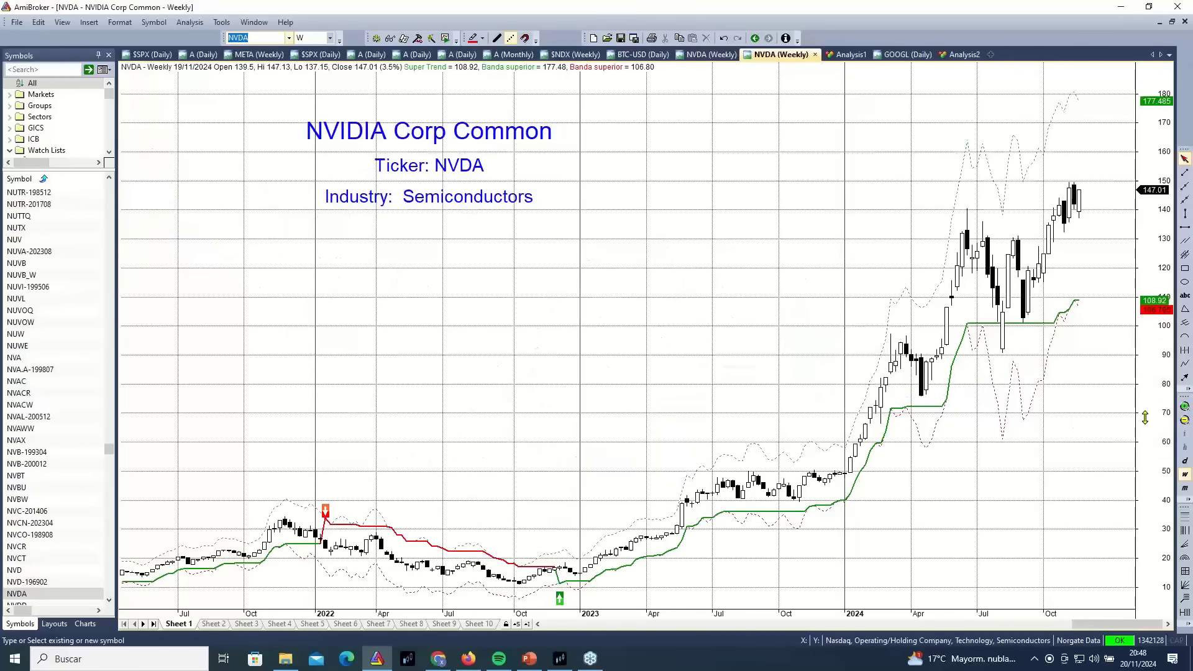
left_click(1184, 422)
left_click(1184, 422)
left_click(1185, 422)
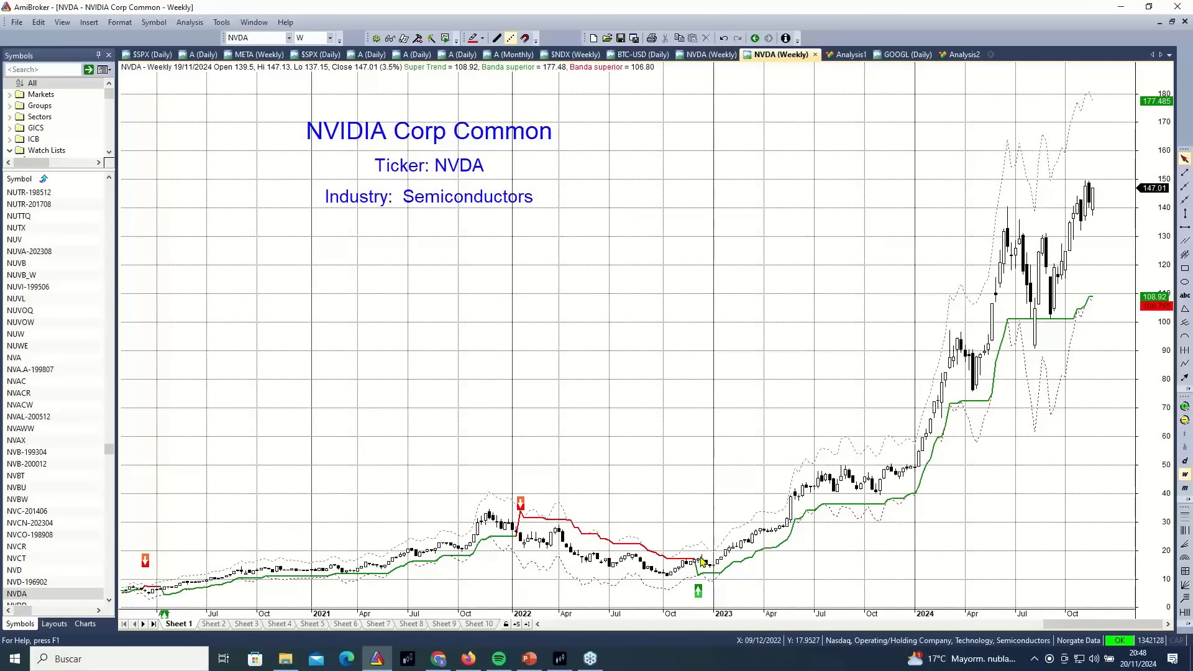
mouse_move(703, 561)
mouse_move(1100, 309)
Compare NVDA's weekly Fibonacci chart with its Super Trend chart, and check the retracement on the BTC-USD daily chart.
left_click(712, 55)
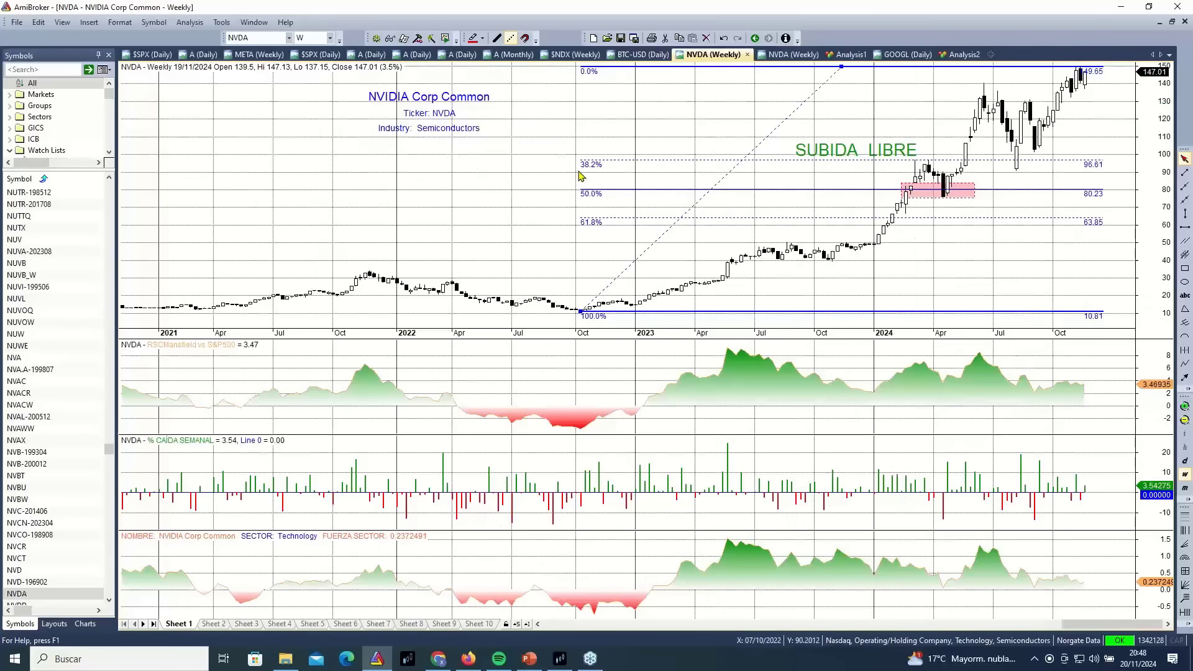
left_click(786, 56)
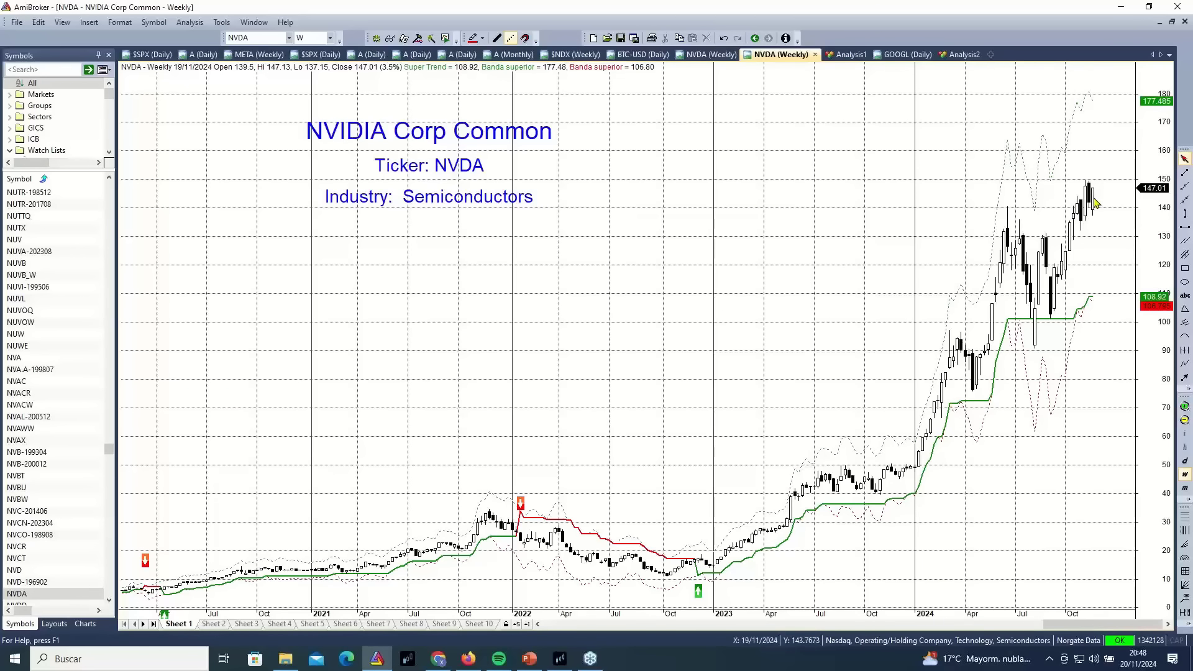
mouse_move(1095, 203)
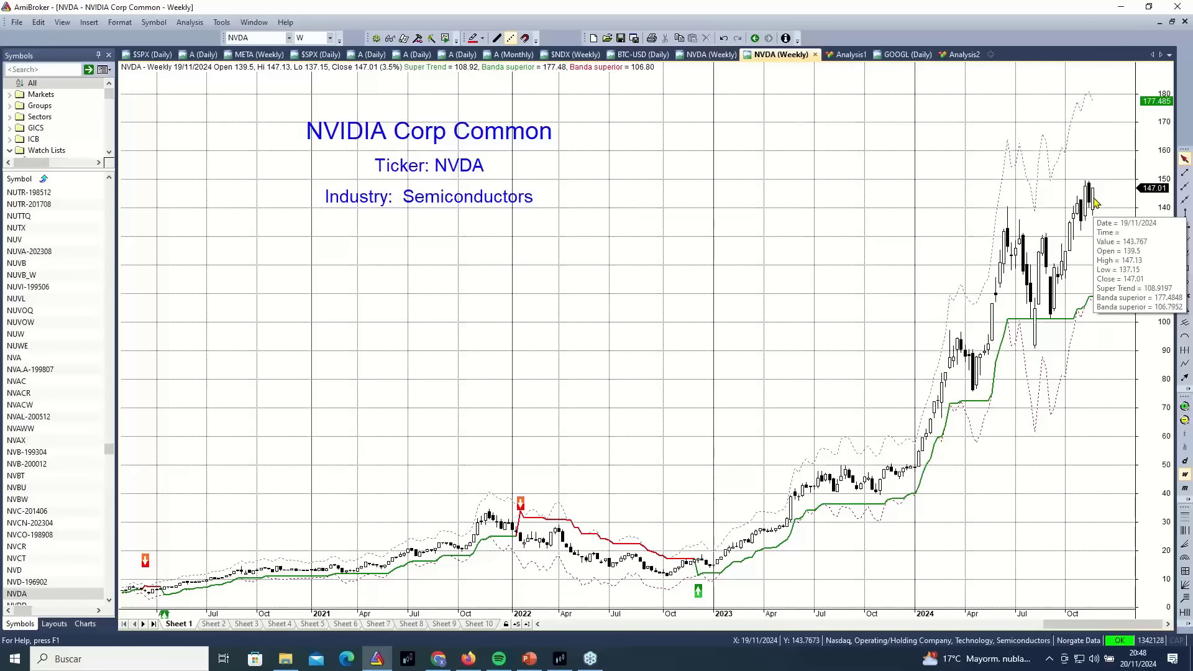
left_click(709, 55)
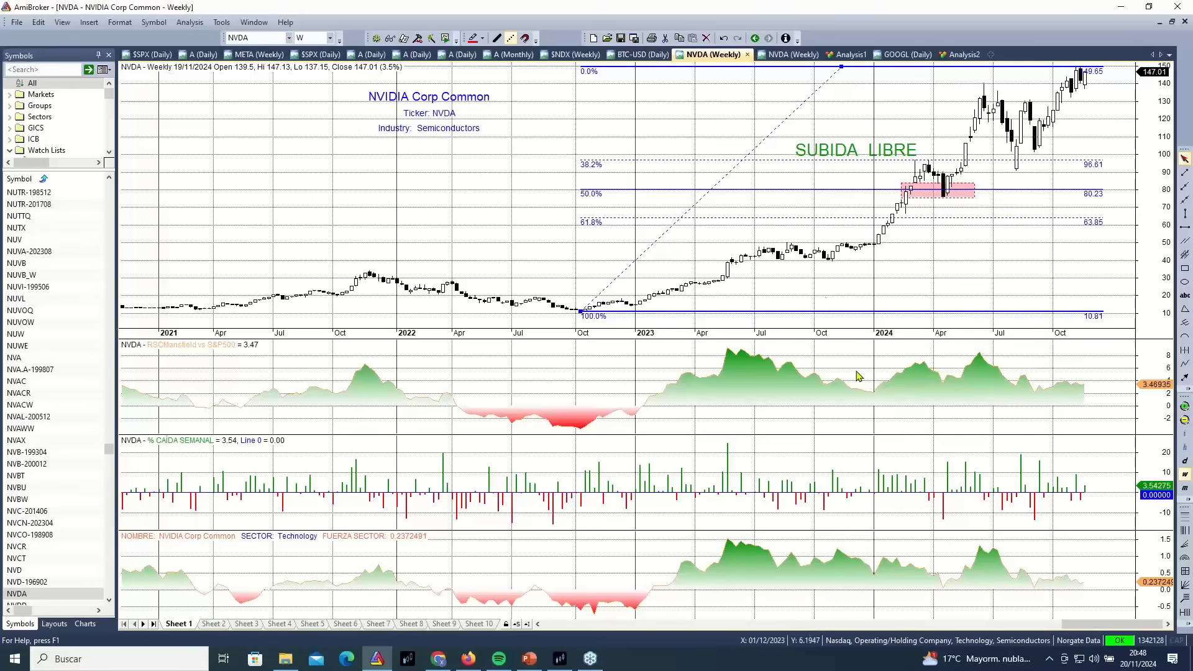
mouse_move(857, 376)
mouse_move(845, 115)
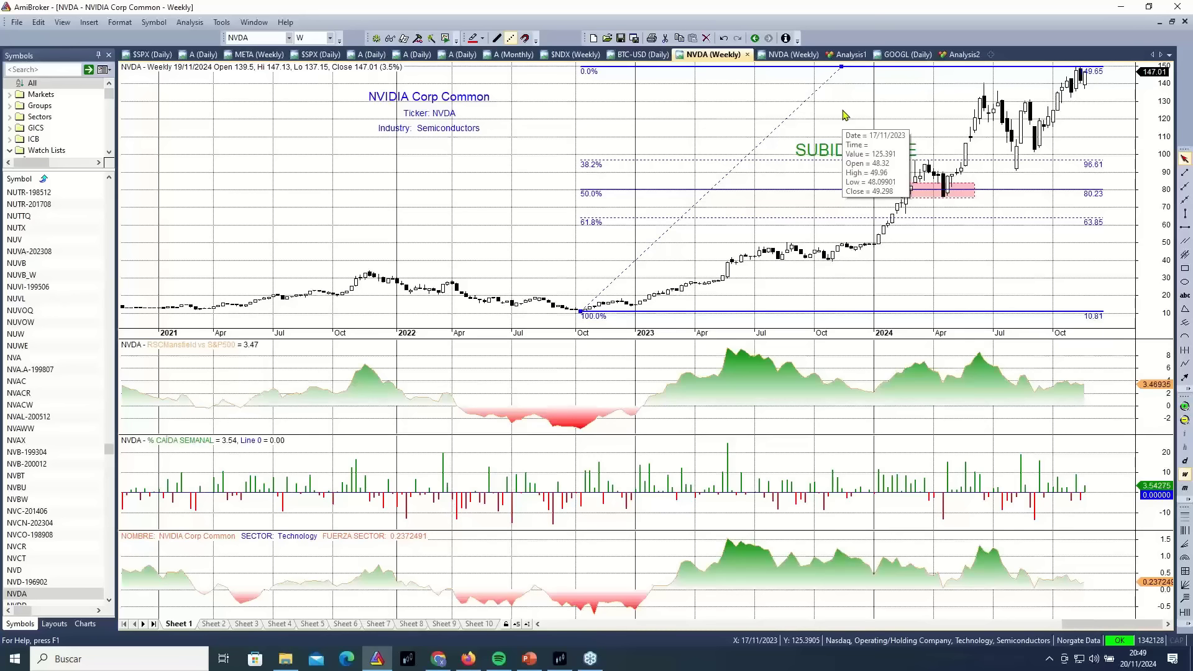
left_click(639, 56)
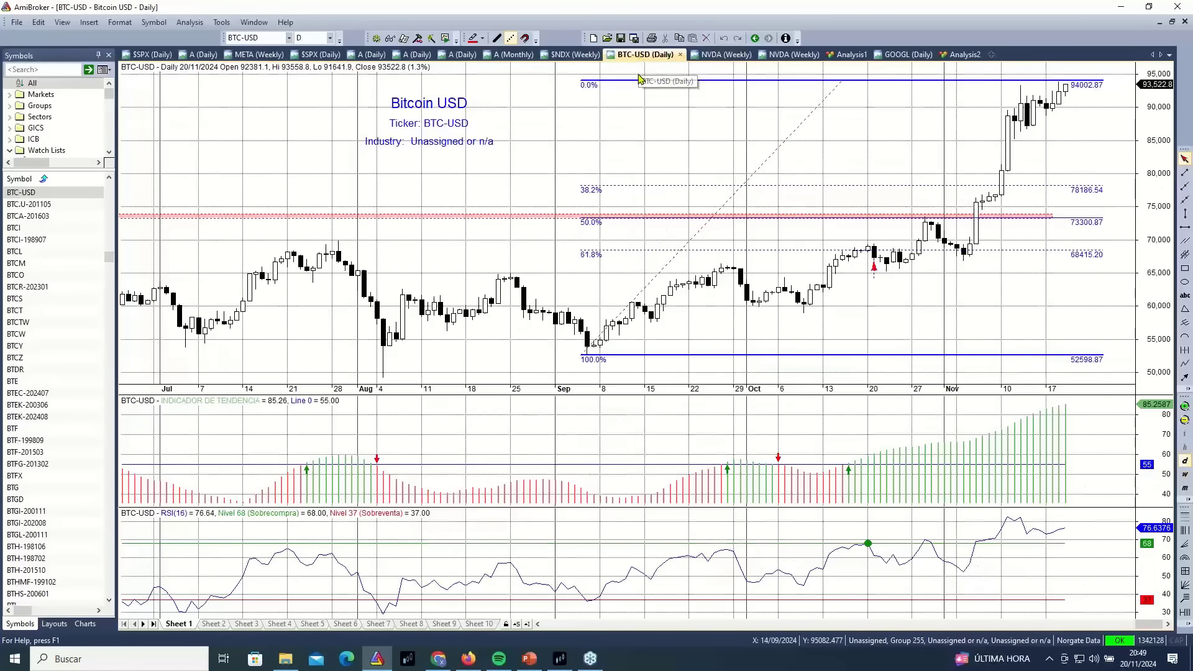
left_click(726, 58)
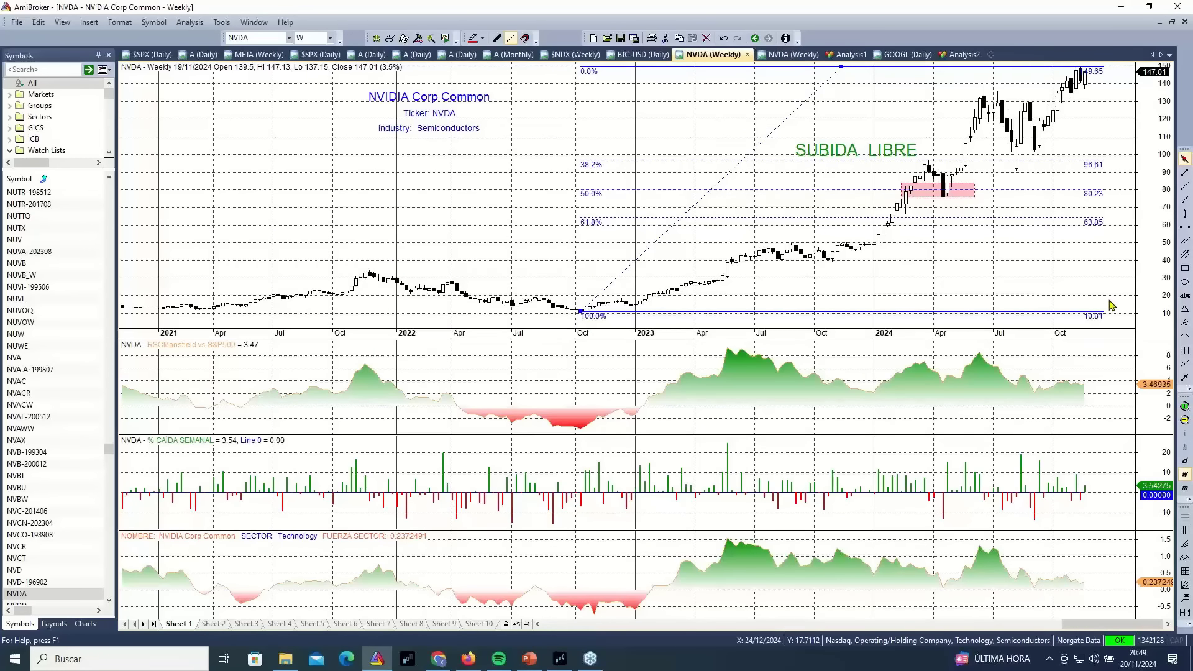
mouse_move(1109, 297)
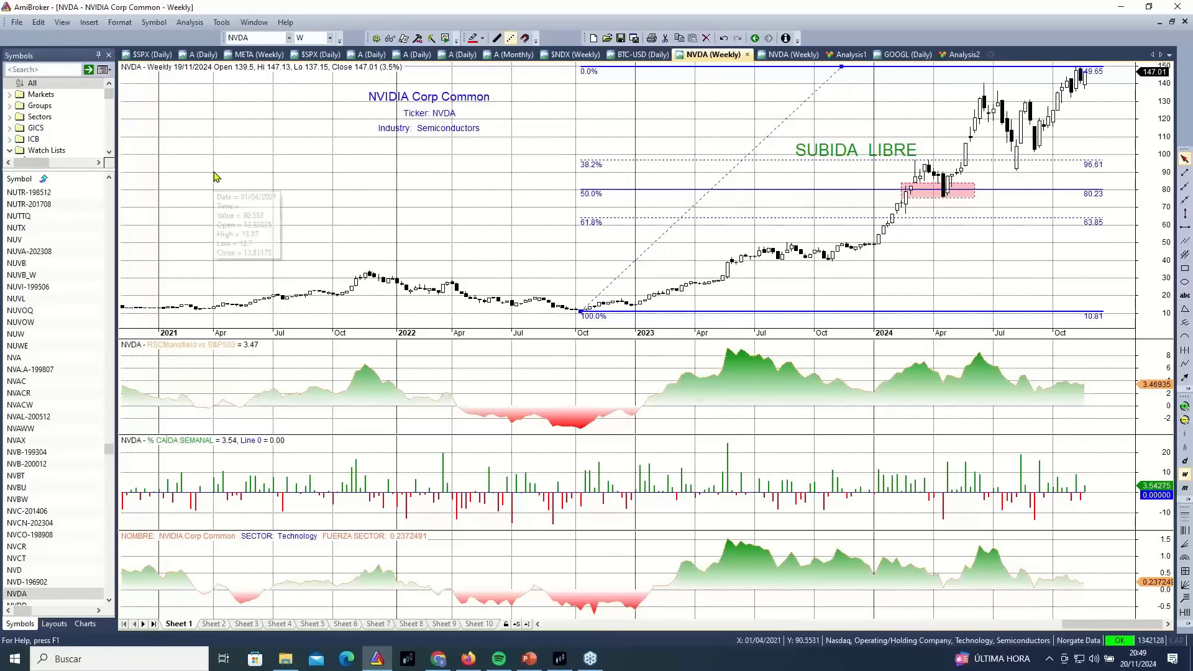
Bring up the S&P 500 daily chart with the oversold stocks and sentiment indicators, extending its visible history back to May 2023.
left_click(159, 57)
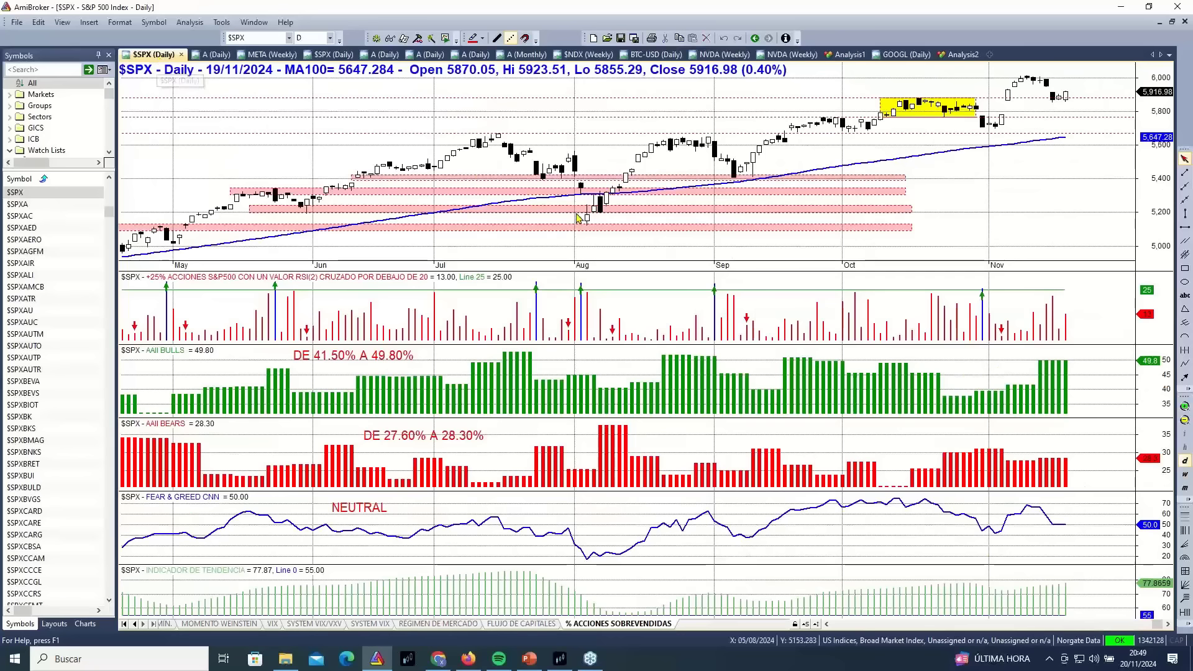
left_click(1185, 422)
left_click(1185, 422)
left_click(1185, 422)
left_click(1185, 422)
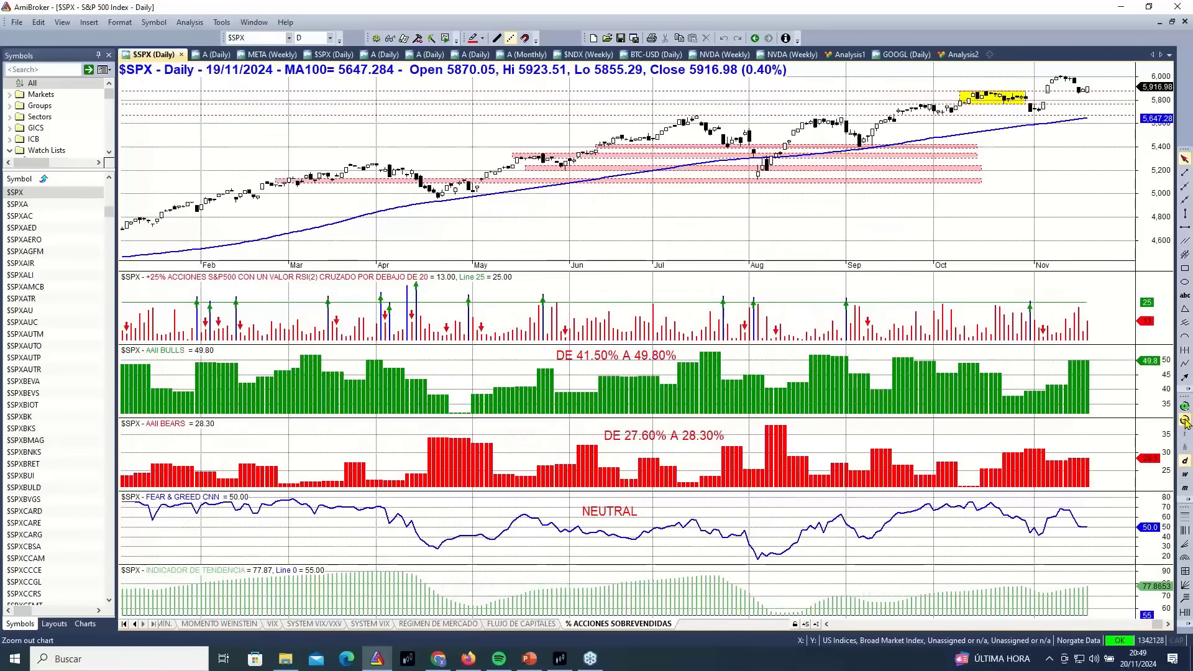
left_click(1185, 422)
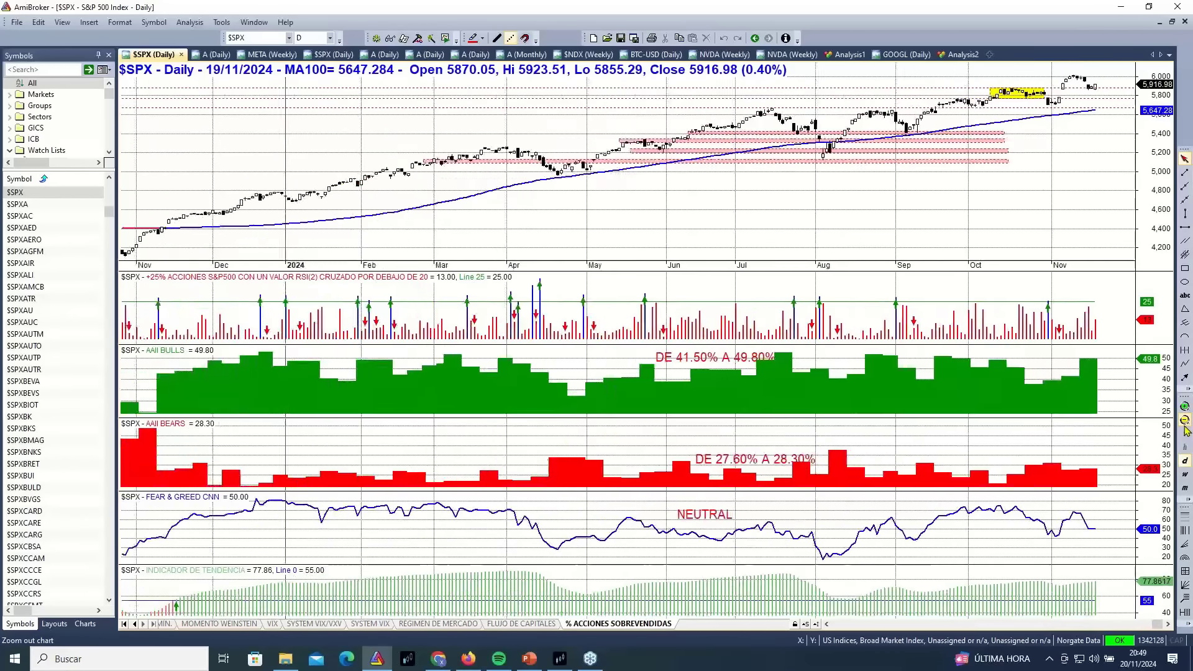
left_click(1185, 422)
left_click(1185, 422)
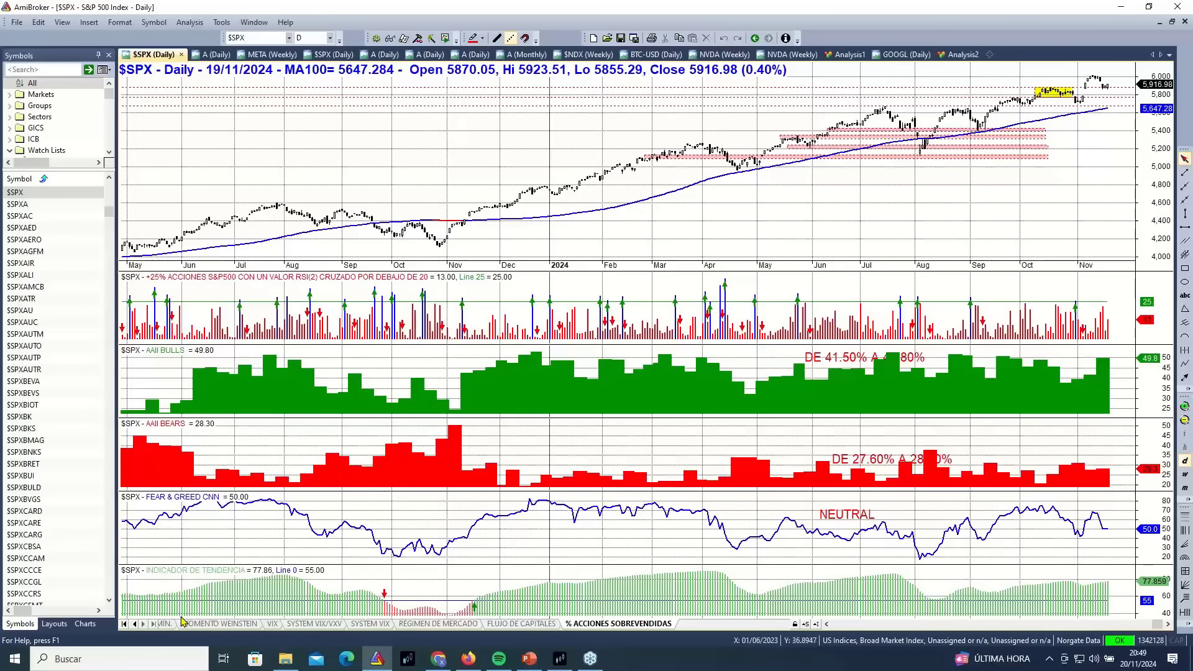
Show the LÍNEAS AD sheet for the S&P 500 and narrow its visible history to late May through November 2024.
left_click(122, 626)
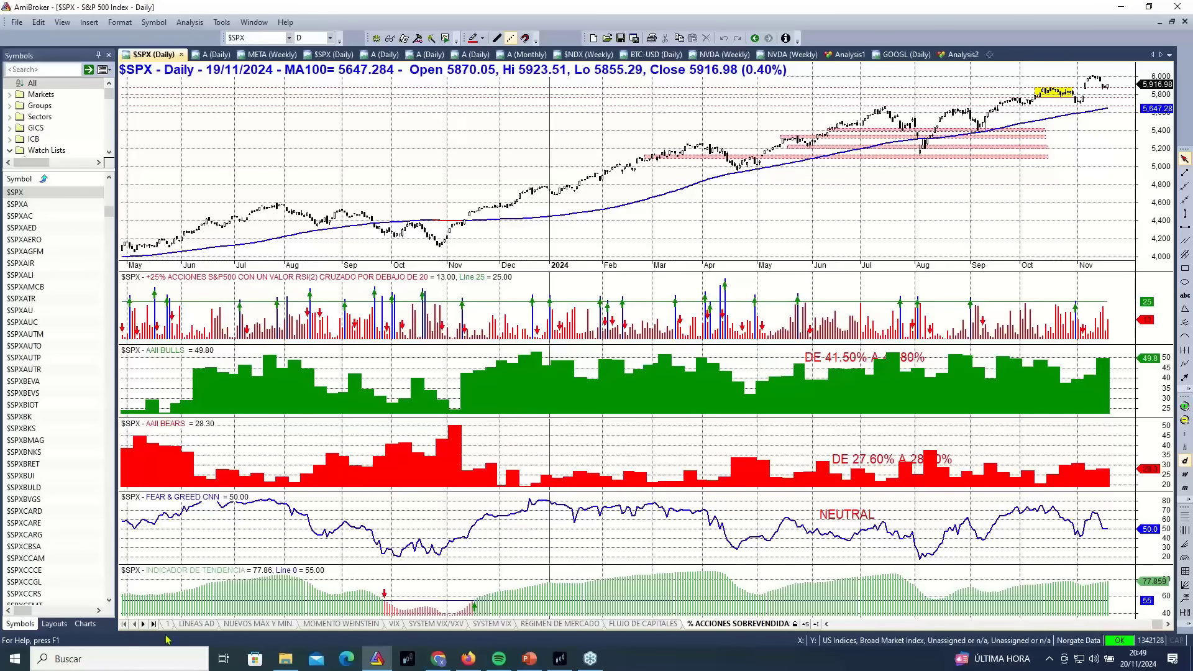
left_click(198, 624)
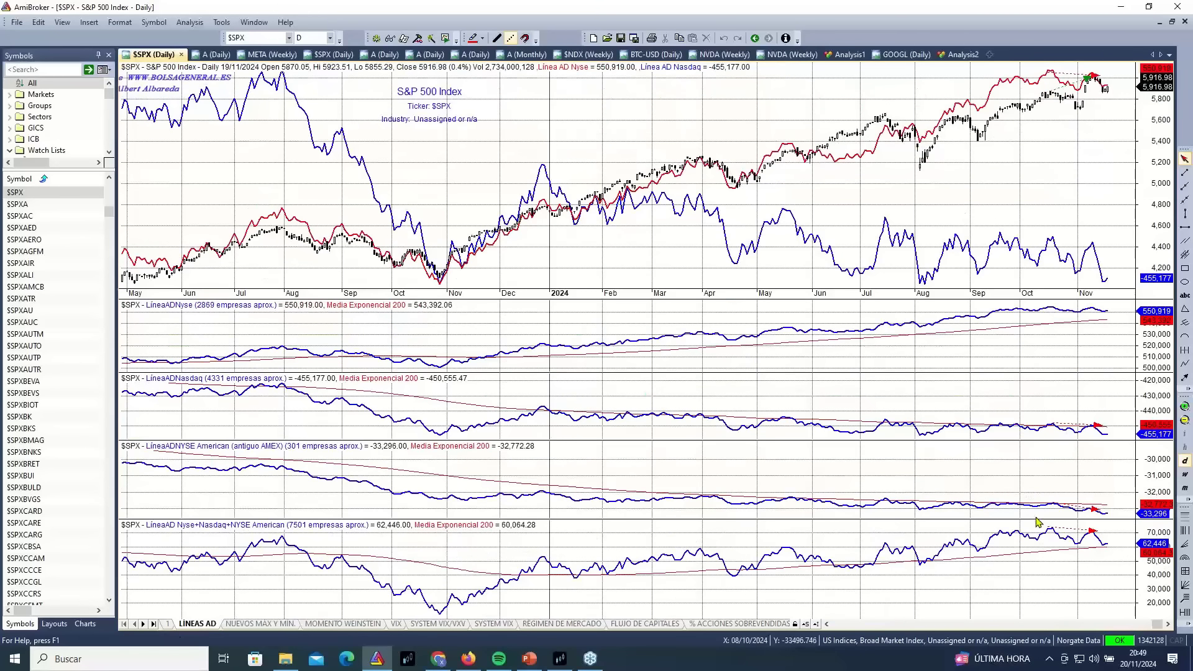
left_click(1185, 411)
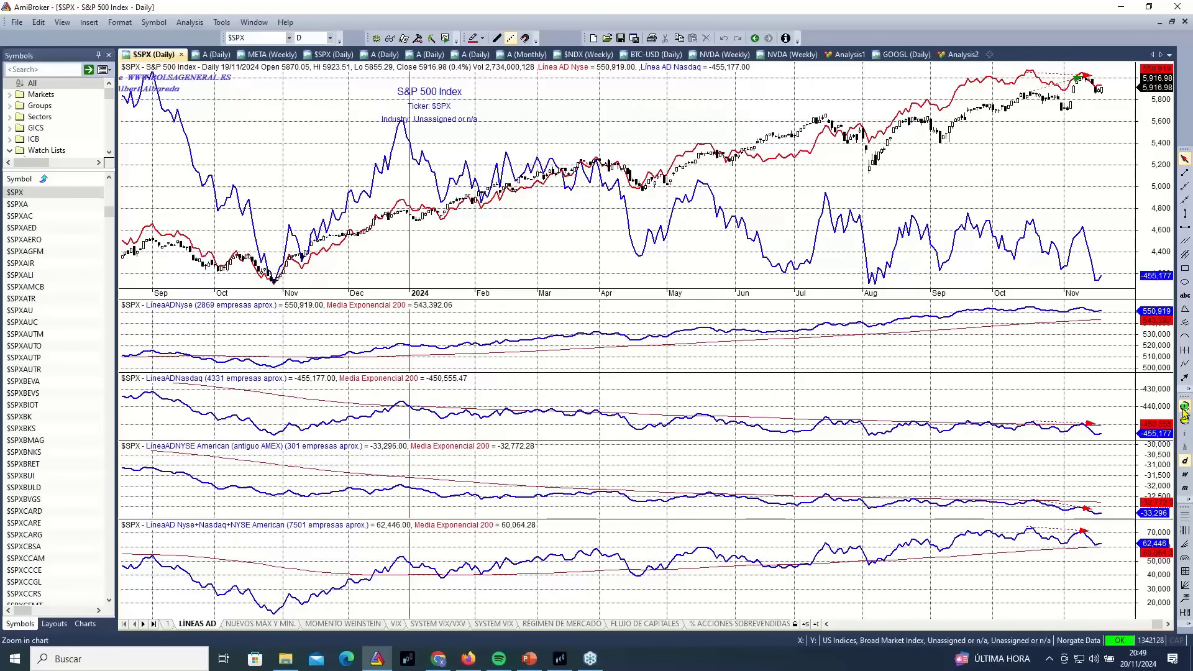
left_click(1184, 412)
left_click(1185, 412)
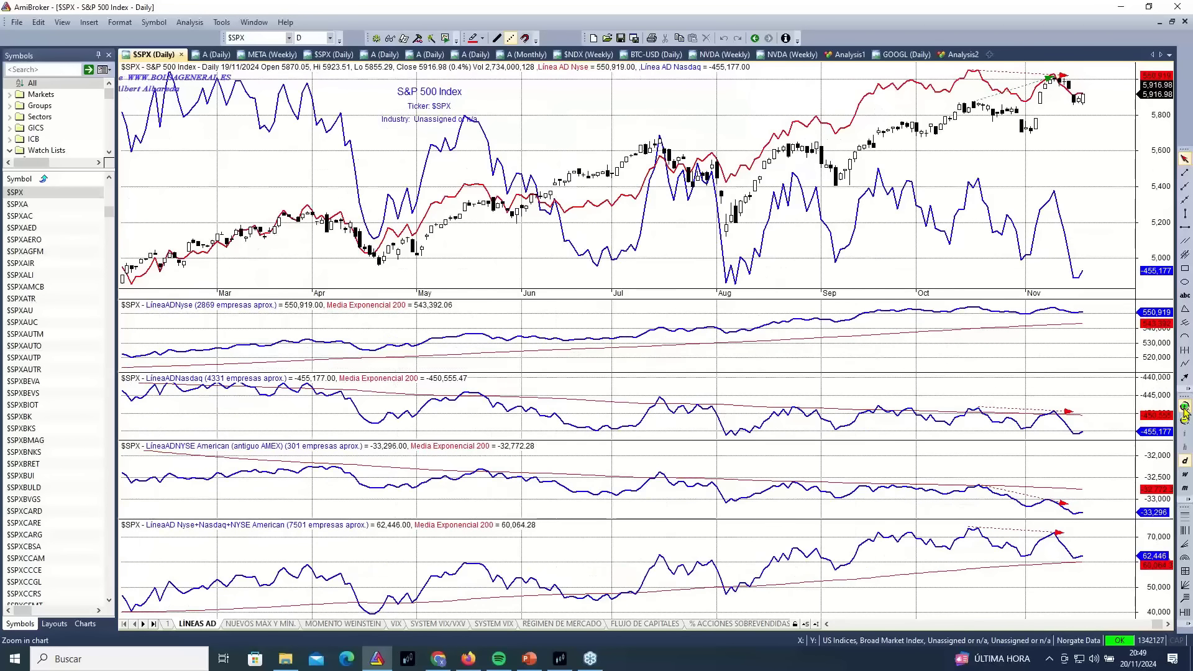
left_click(1185, 412)
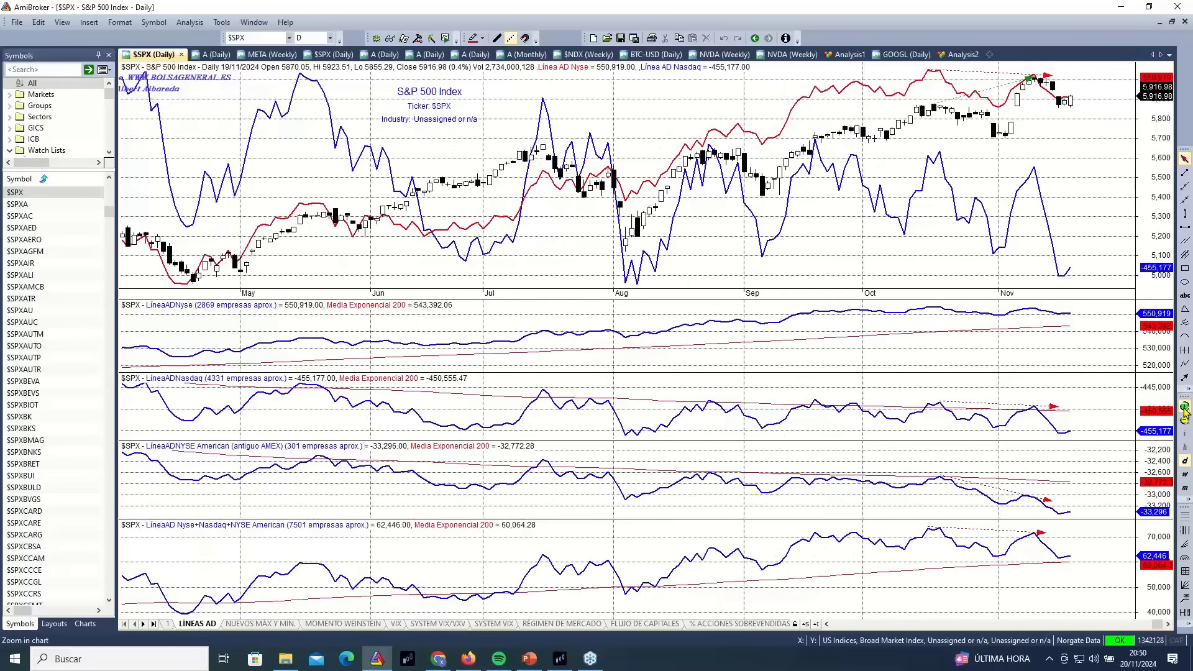
left_click(1185, 412)
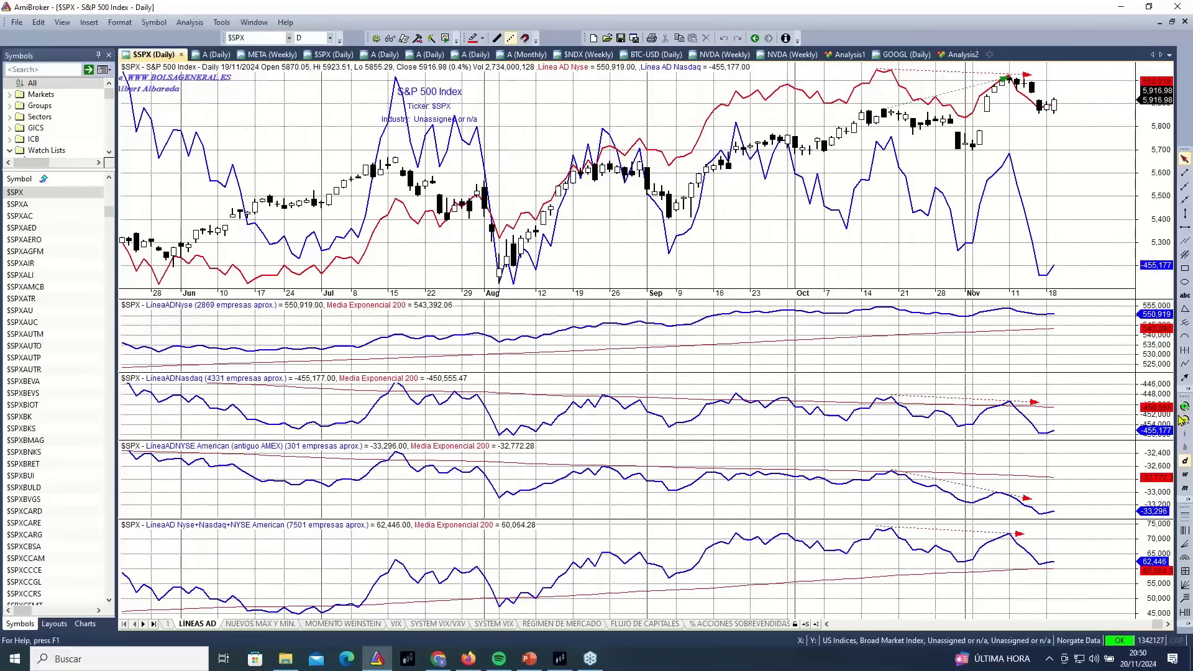
Examine the marked divergences between the S&P 500 and the NYSE, Nasdaq and combined advance-decline lines, with history back to February 2024.
left_click(1185, 423)
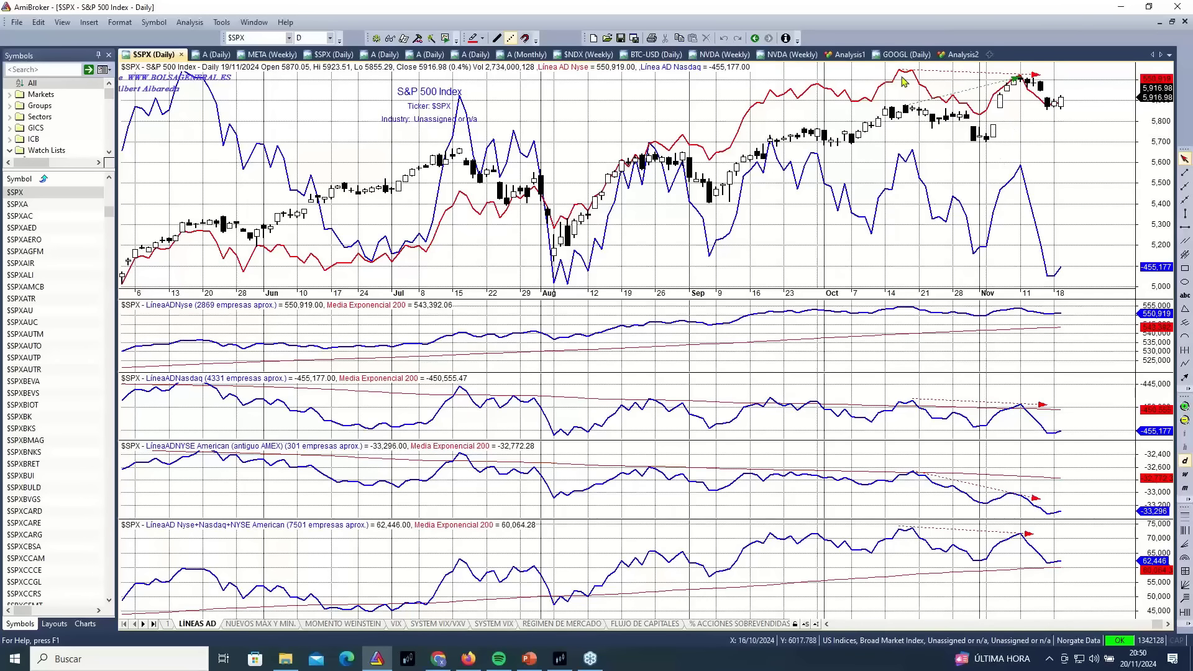
mouse_move(908, 81)
left_click(1185, 420)
left_click(1185, 420)
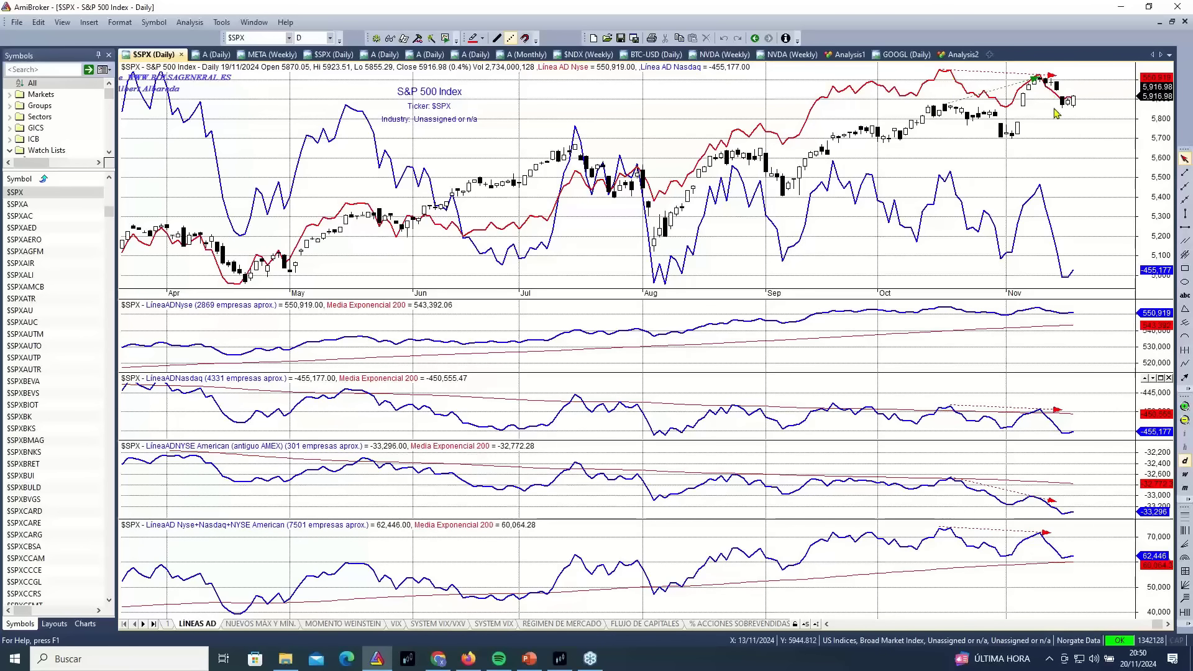
left_click(1184, 421)
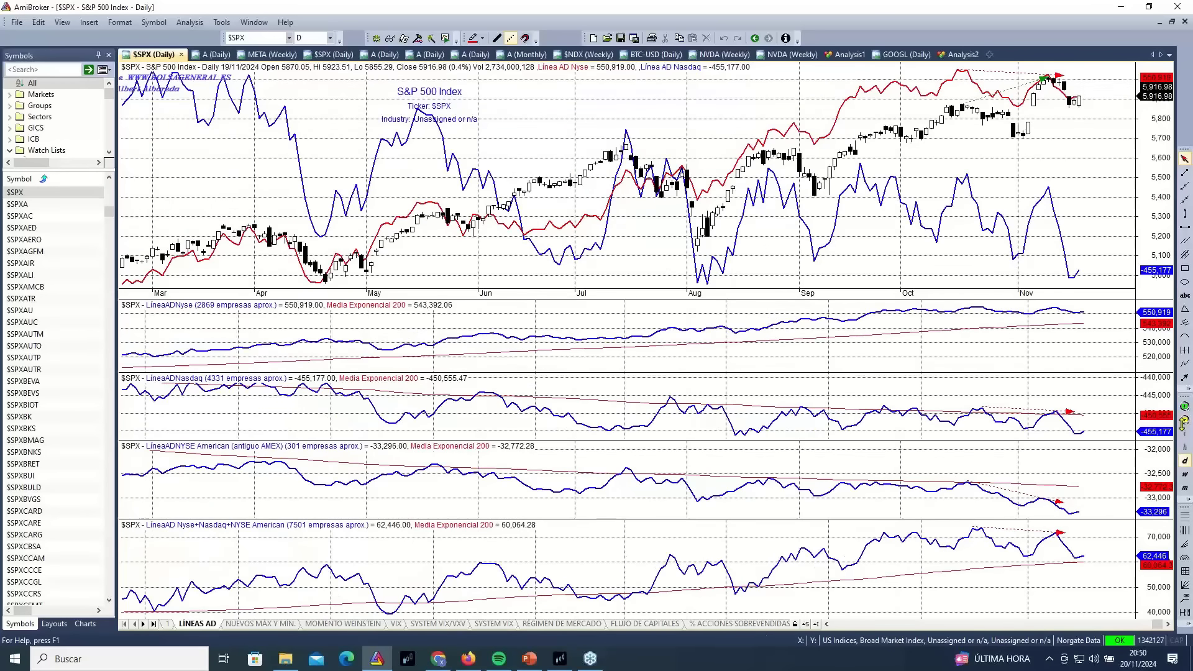
left_click(1185, 421)
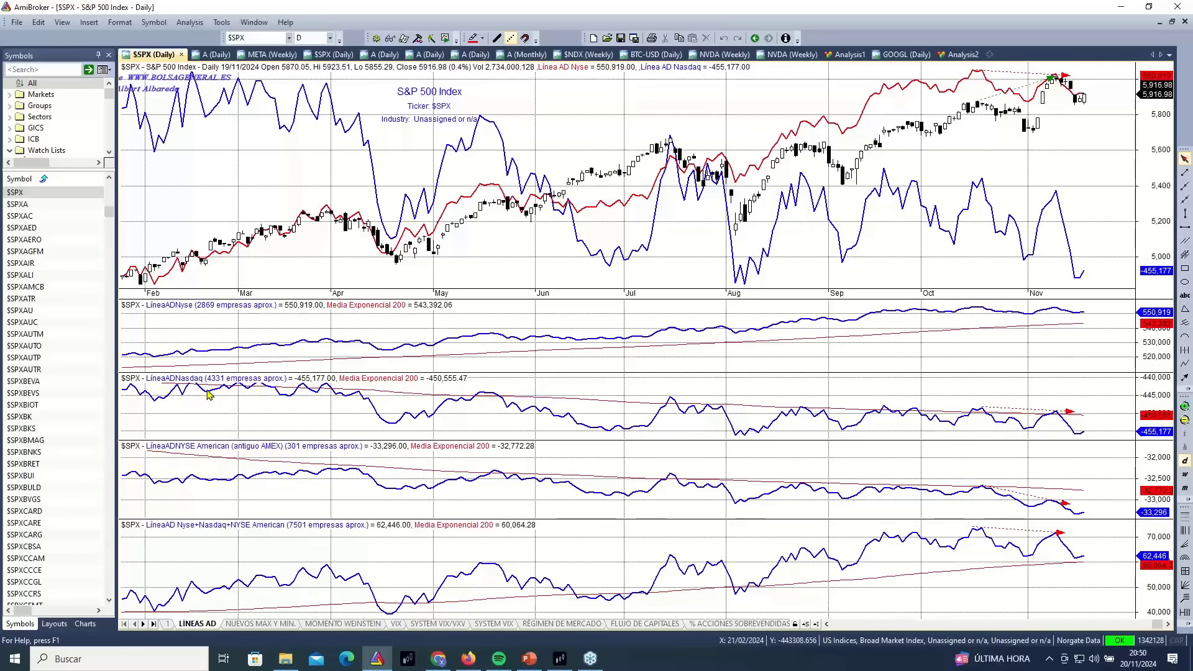
mouse_move(223, 387)
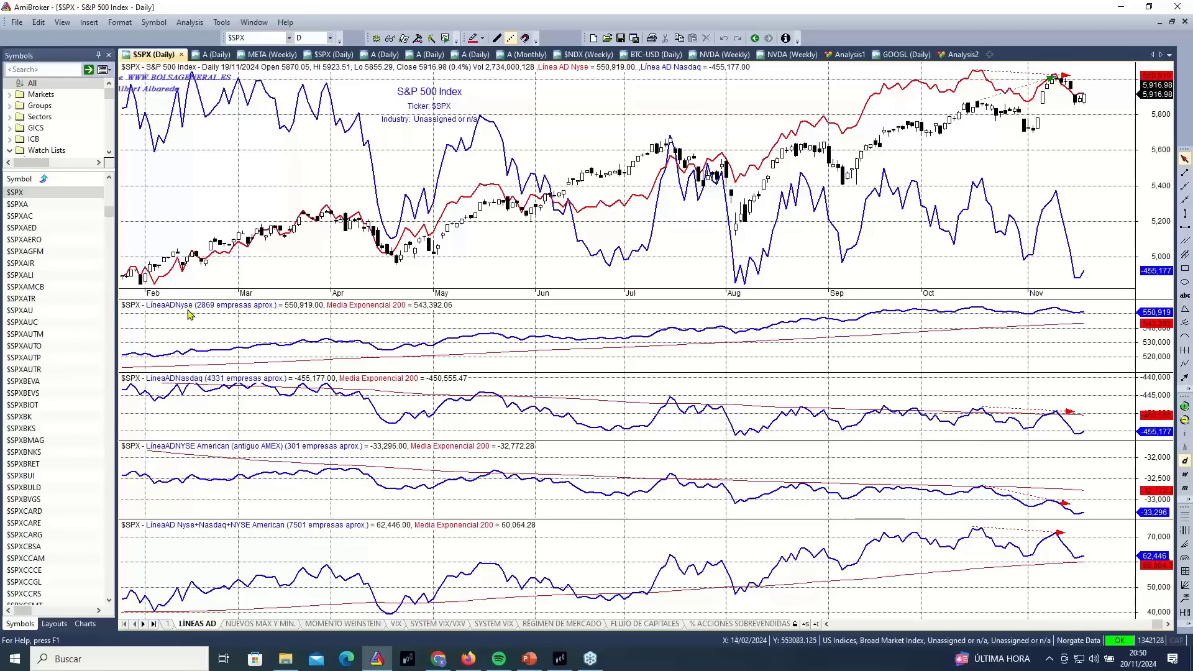
mouse_move(204, 312)
mouse_move(1073, 88)
mouse_move(1062, 110)
mouse_move(979, 530)
mouse_move(1059, 544)
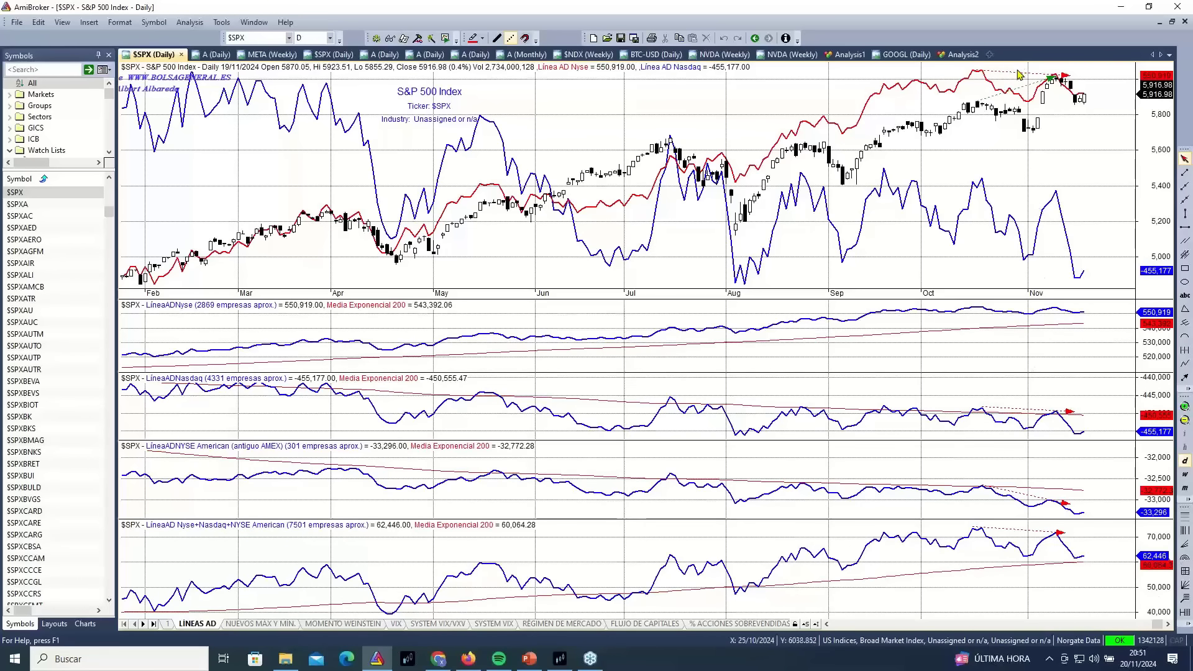
mouse_move(994, 82)
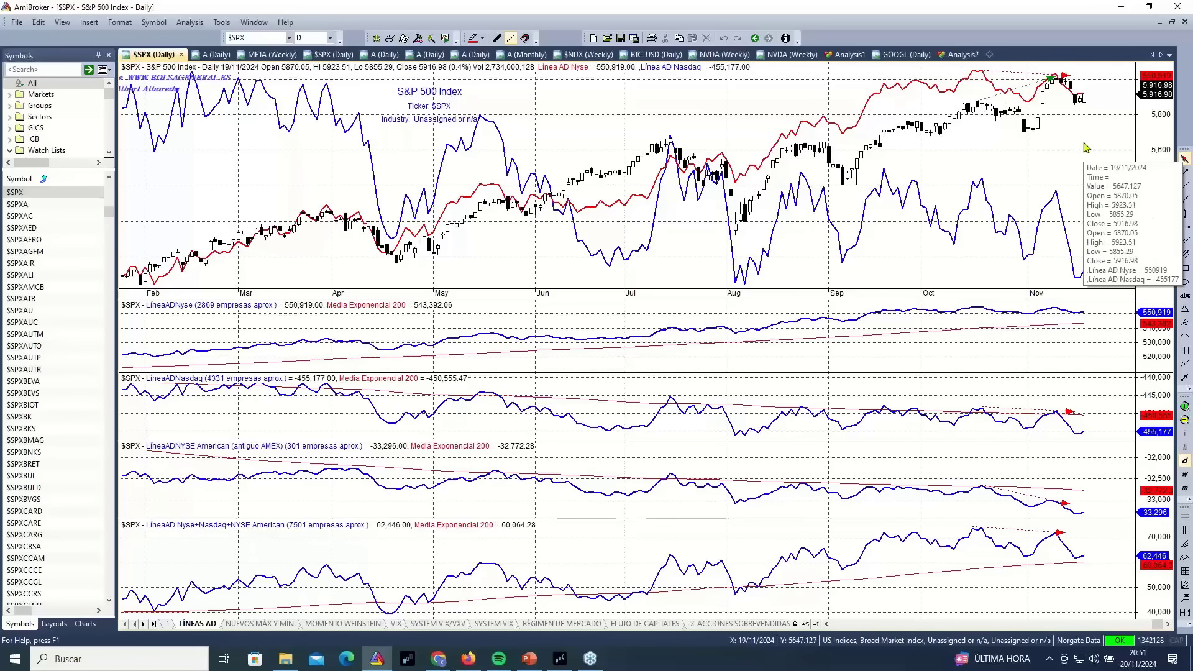
Display the S&P 500 advance-decline lines for the period from early 2007 to October 2008.
left_click(1183, 429)
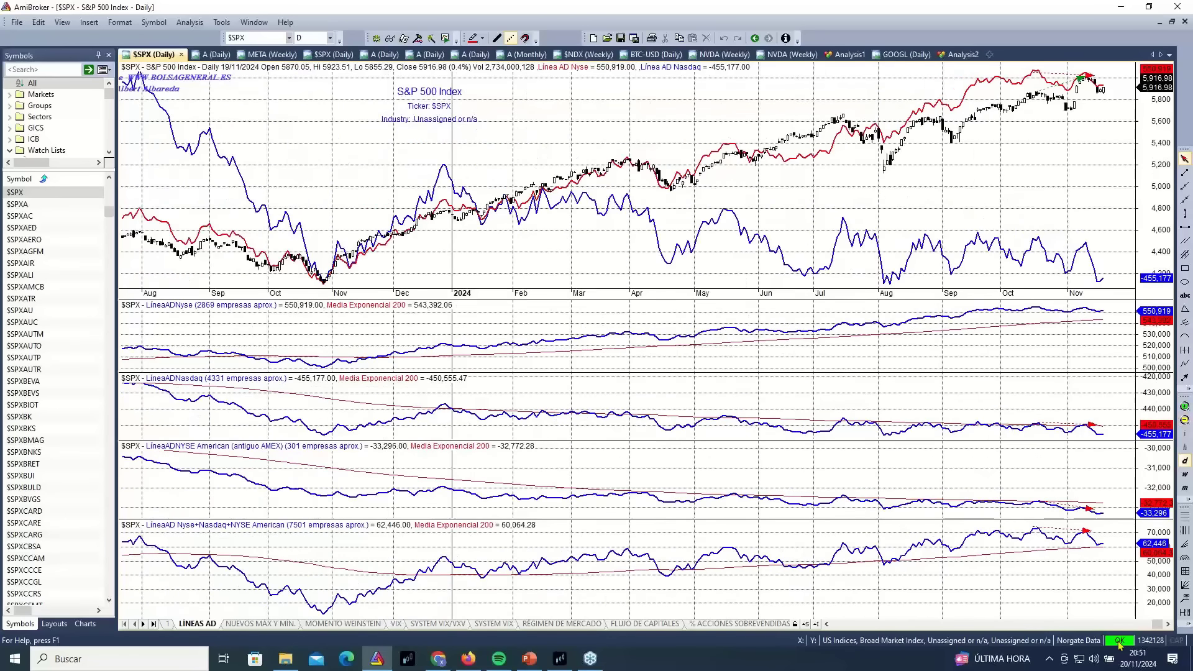
left_click_drag(1159, 632, 1107, 651)
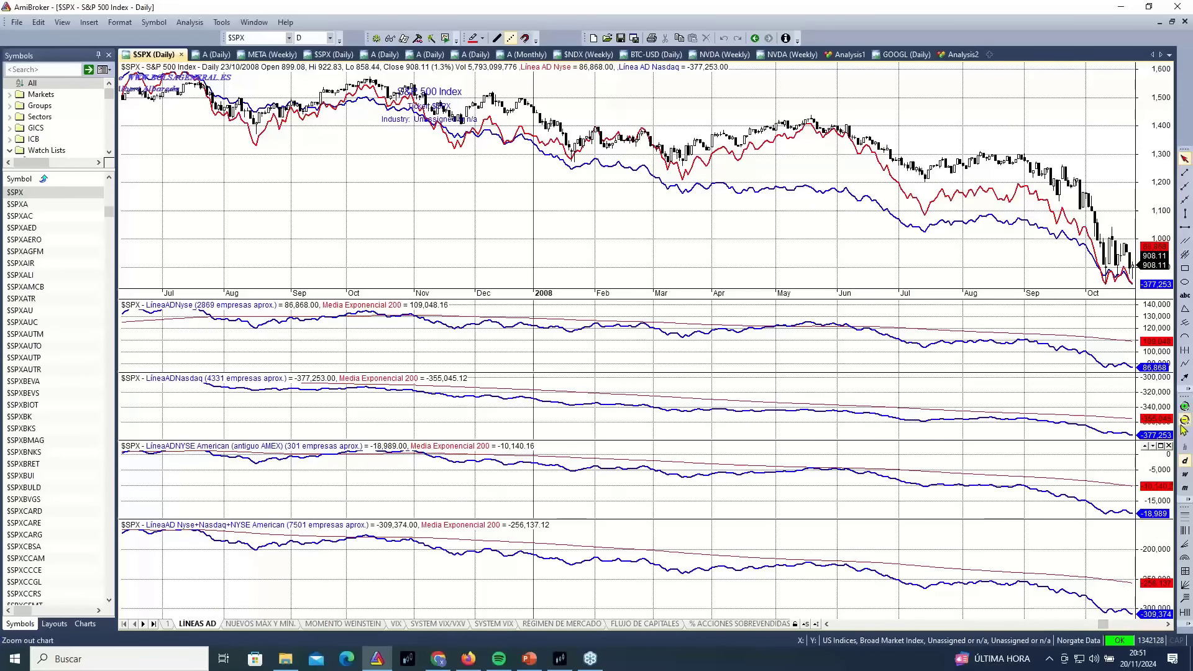
left_click(1185, 421)
left_click(1185, 421)
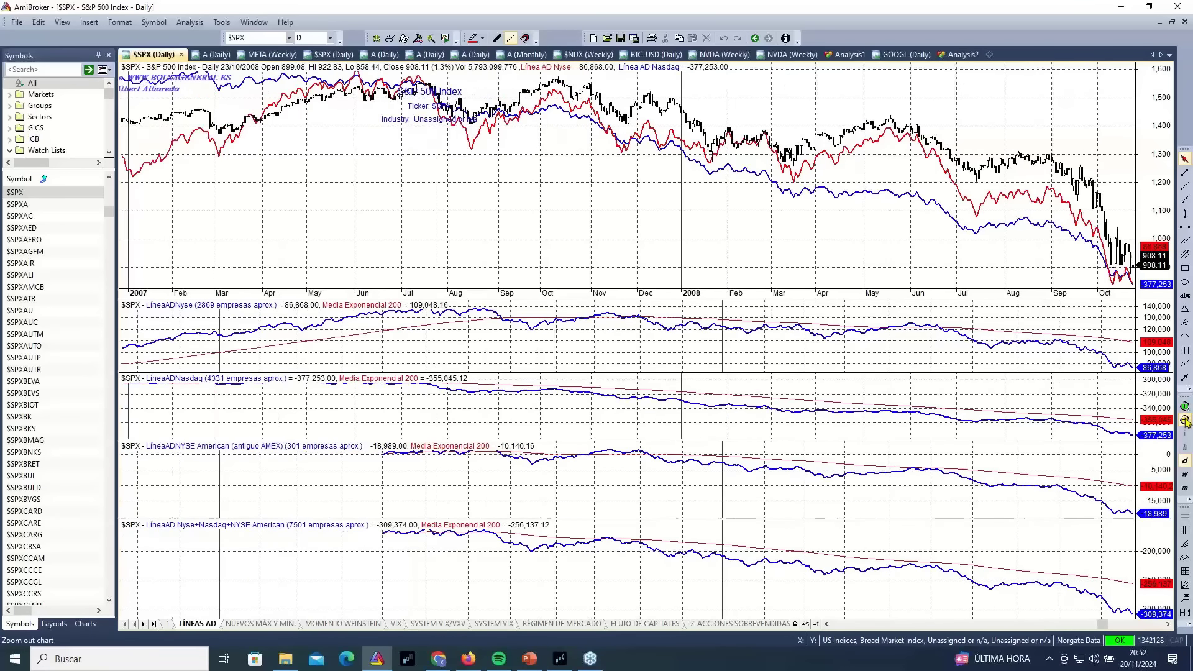
Extend the S&P 500 advance-decline chart's history ahead of the October 2008 decline back to late 2005.
left_click(1185, 421)
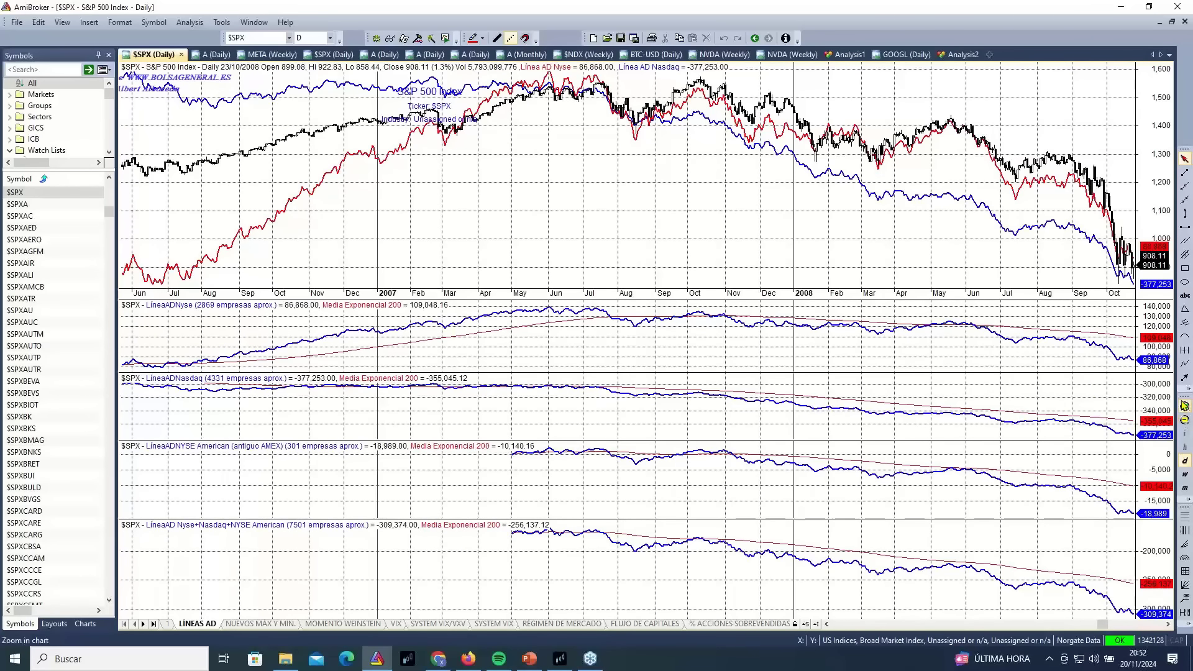
left_click(1185, 405)
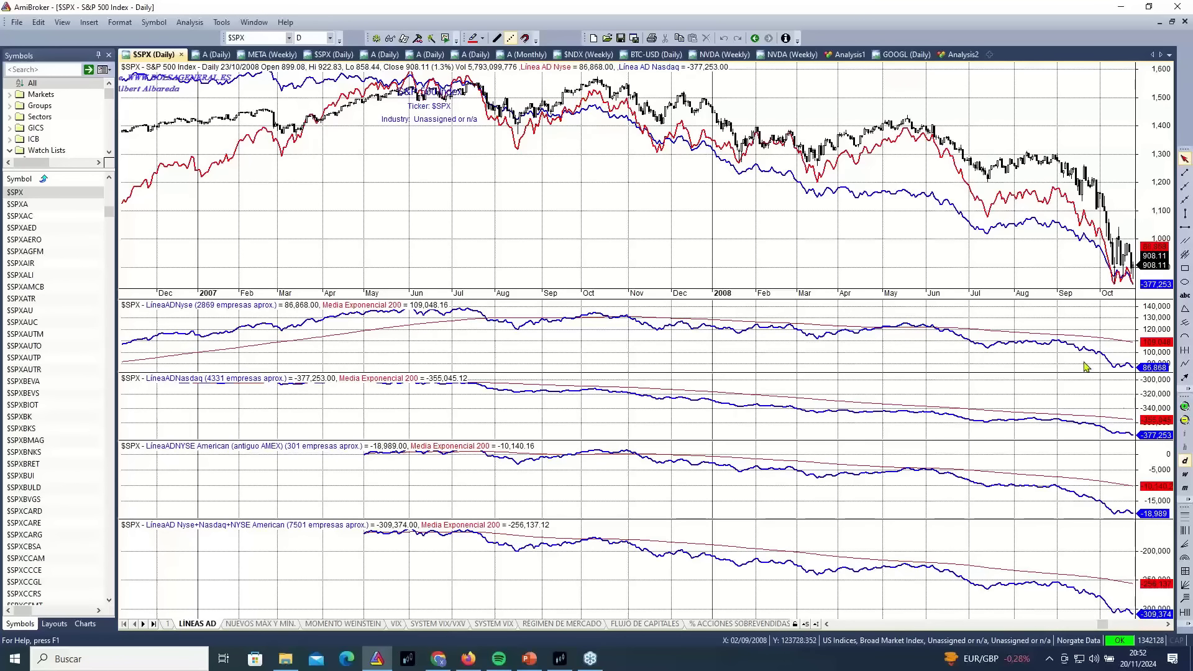
left_click(1186, 420)
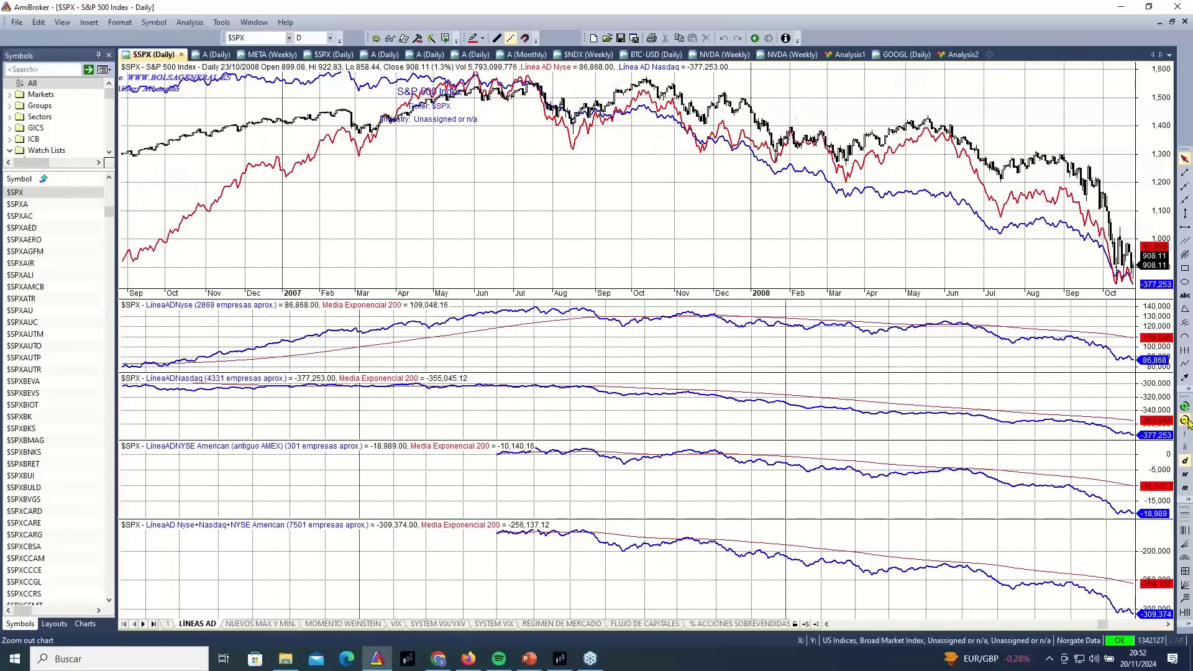
left_click(1185, 421)
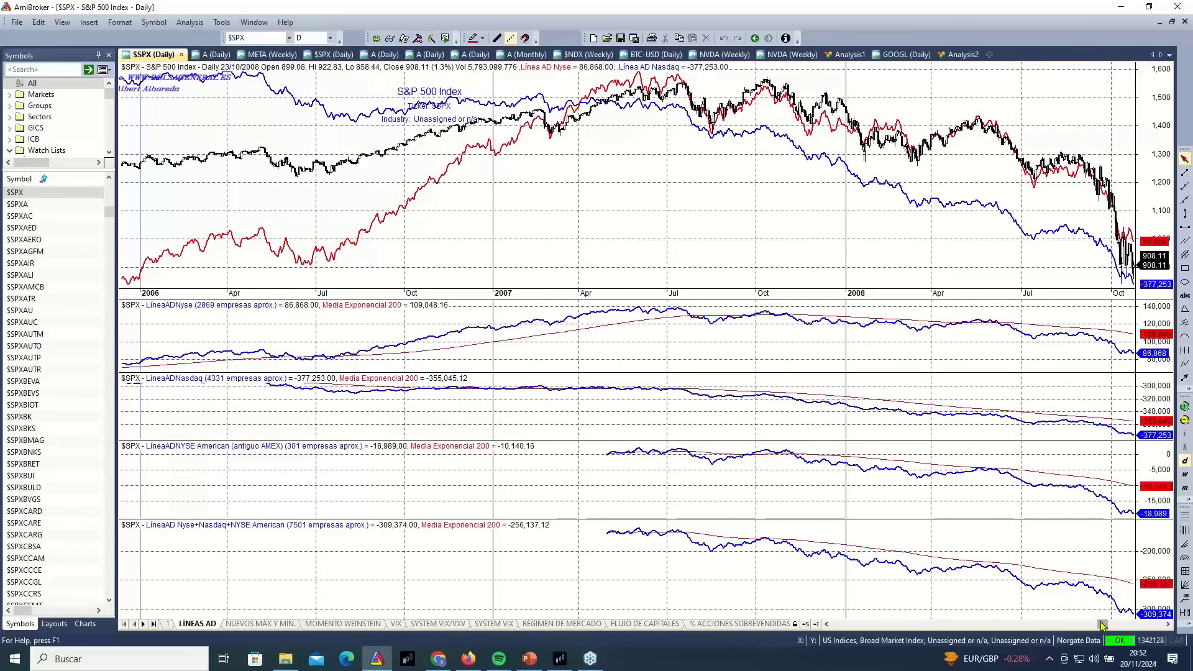
Display the S&P 500 advance-decline lines for the period from late 1993 to January 2001.
left_click_drag(1101, 624, 1074, 635)
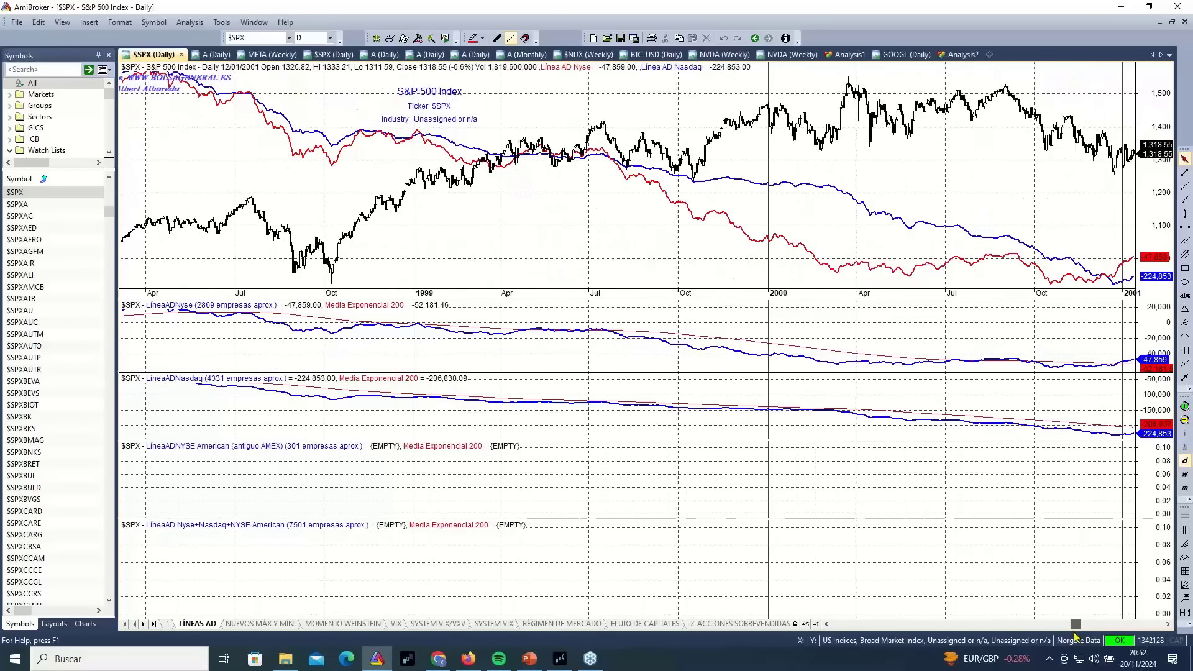
left_click(1185, 420)
left_click(1185, 421)
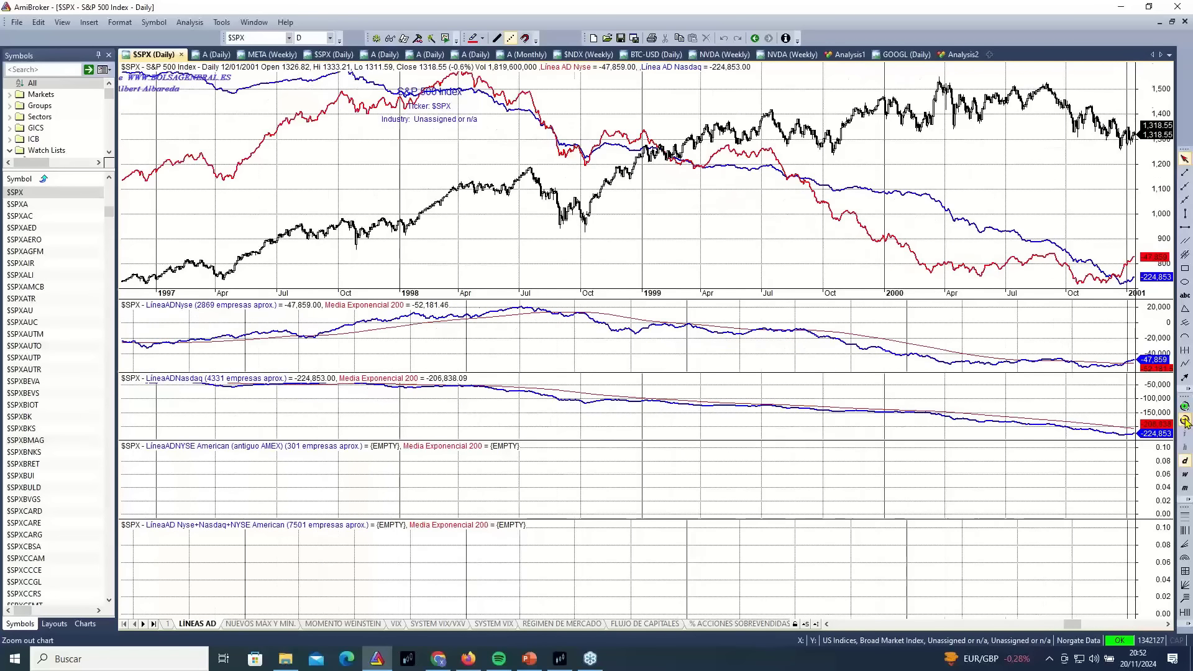
left_click(1185, 421)
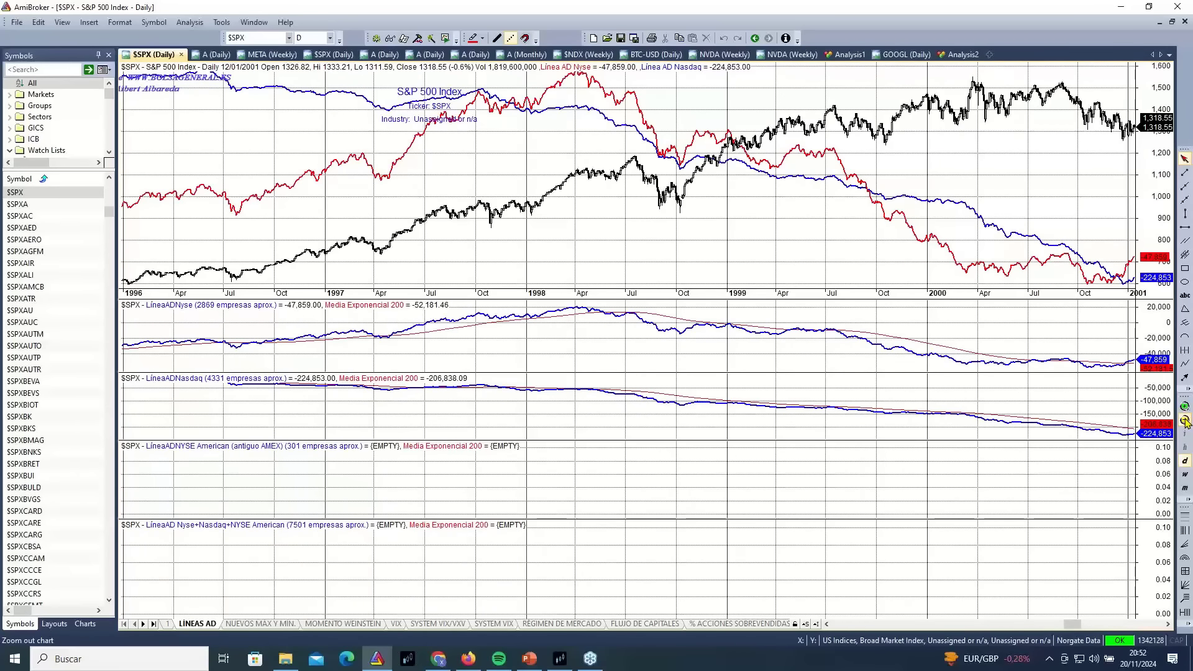
left_click(1185, 421)
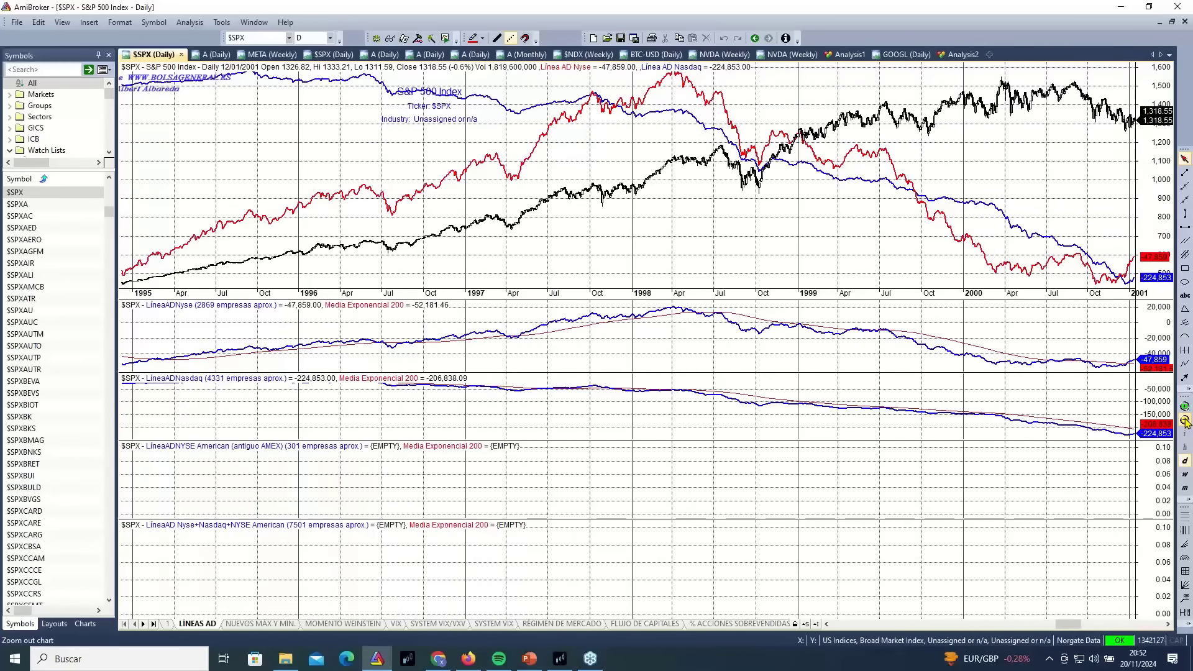
left_click(1185, 421)
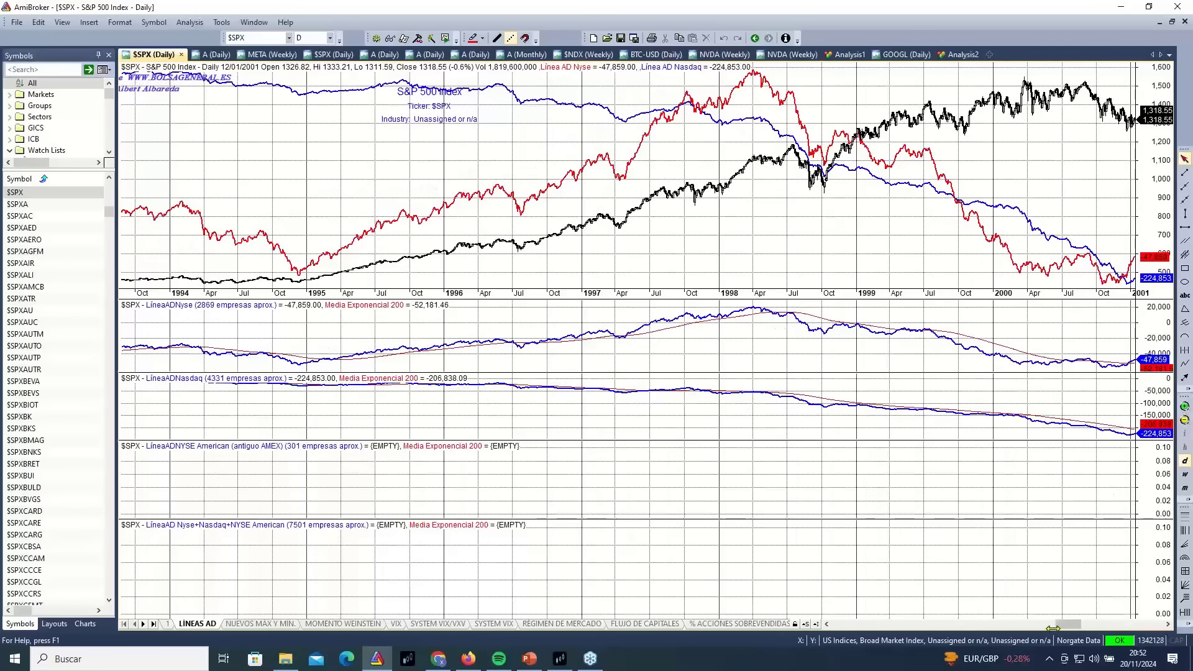
Shift the period to 1995 through May 2002 and compare the NYSE advance-decline line's 1998 and mid-1999 peaks with the S&P 500.
left_click_drag(1072, 629, 1077, 630)
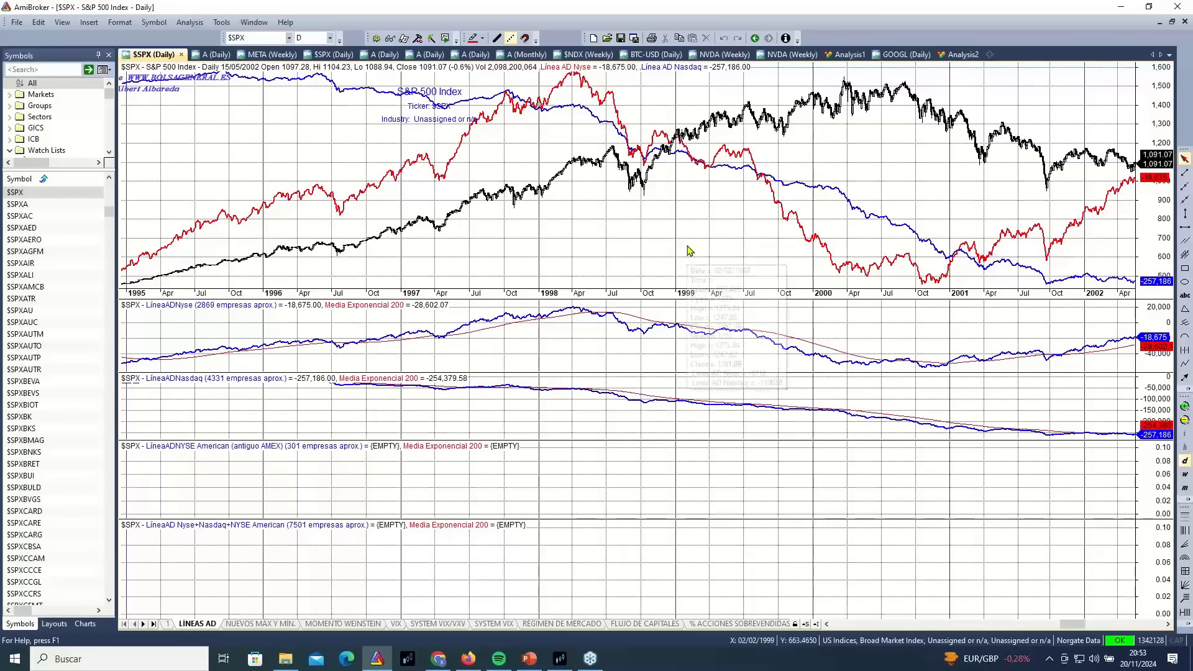
mouse_move(689, 250)
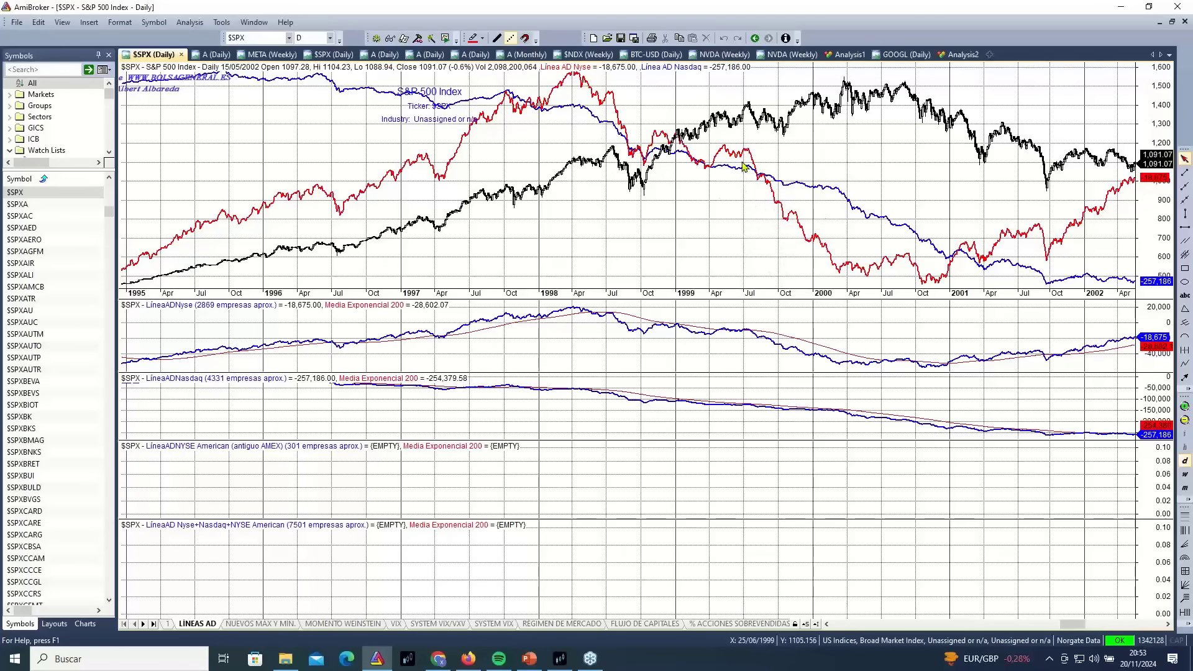
mouse_move(582, 72)
mouse_move(742, 158)
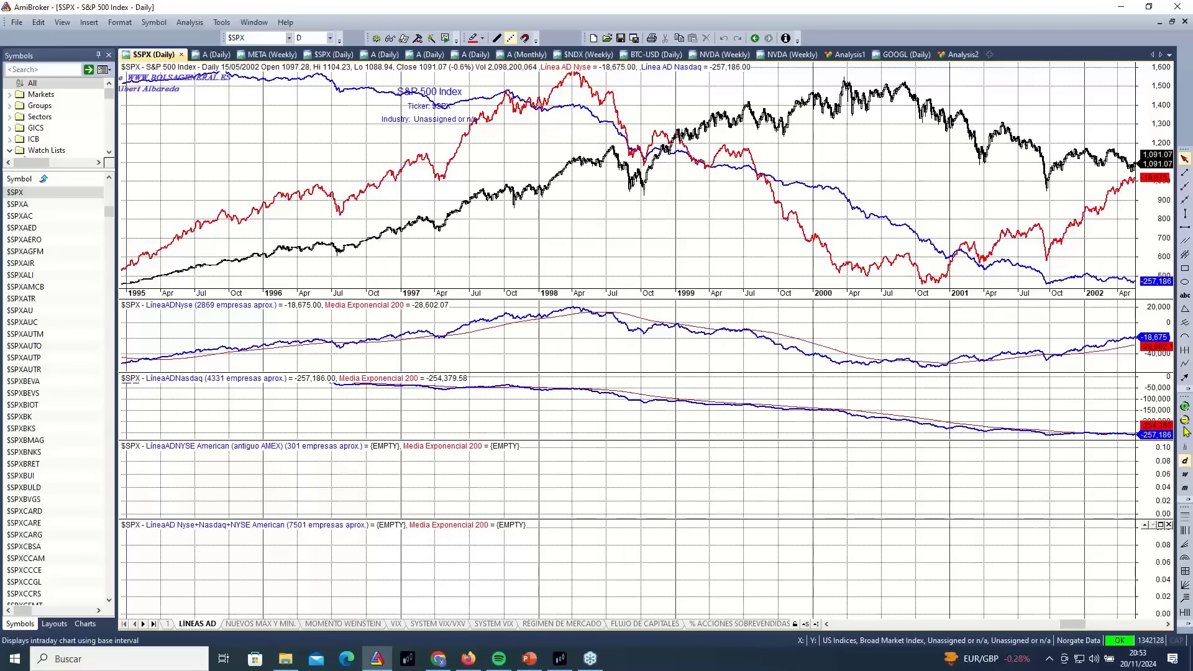
Bring the S&P 500 advance-decline chart forward to November 2024, with visible history starting in early 2017.
scroll(1138, 553, "down", 3)
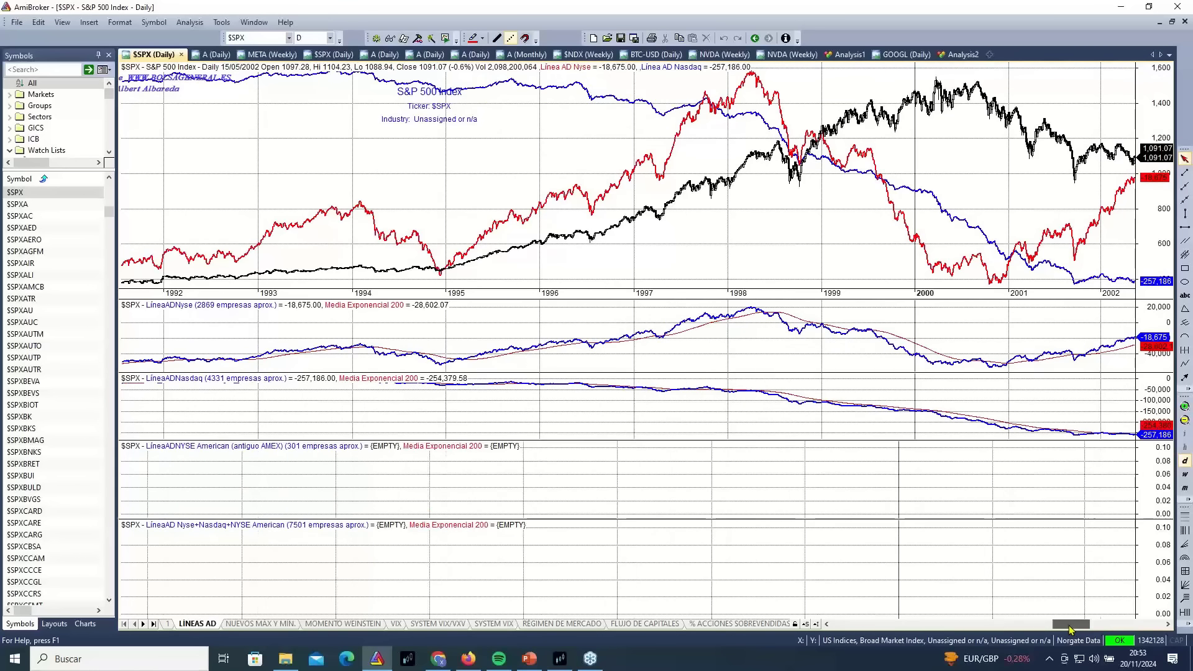
scroll(468, 255, "down", 5)
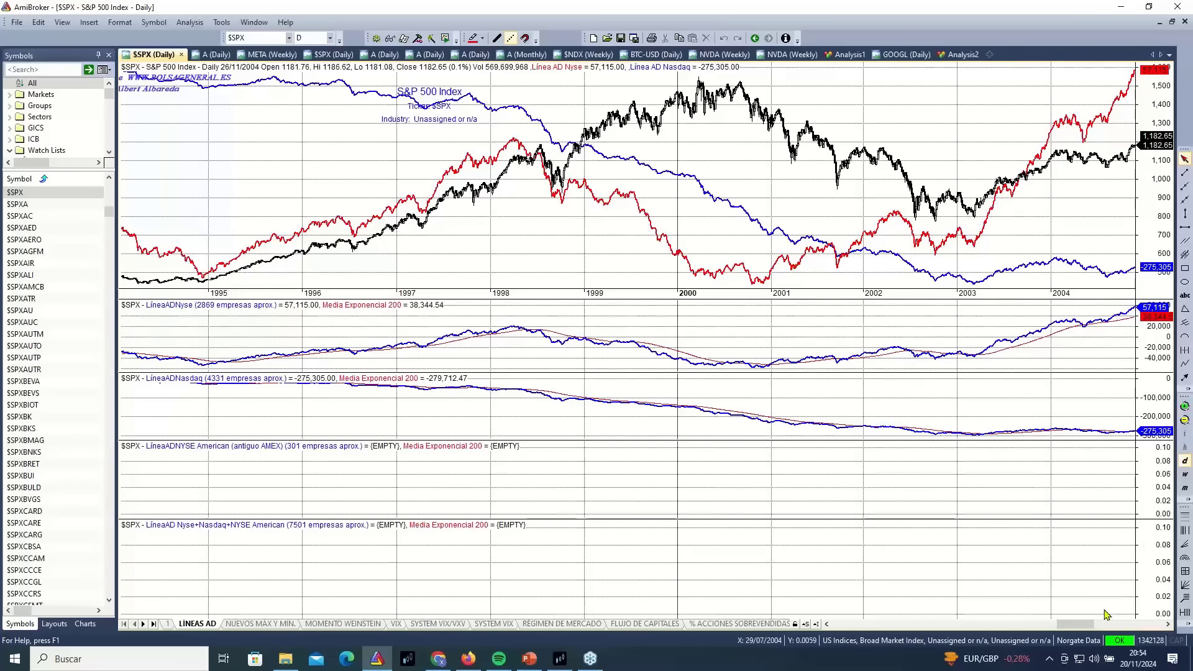
left_click_drag(1082, 624, 1158, 628)
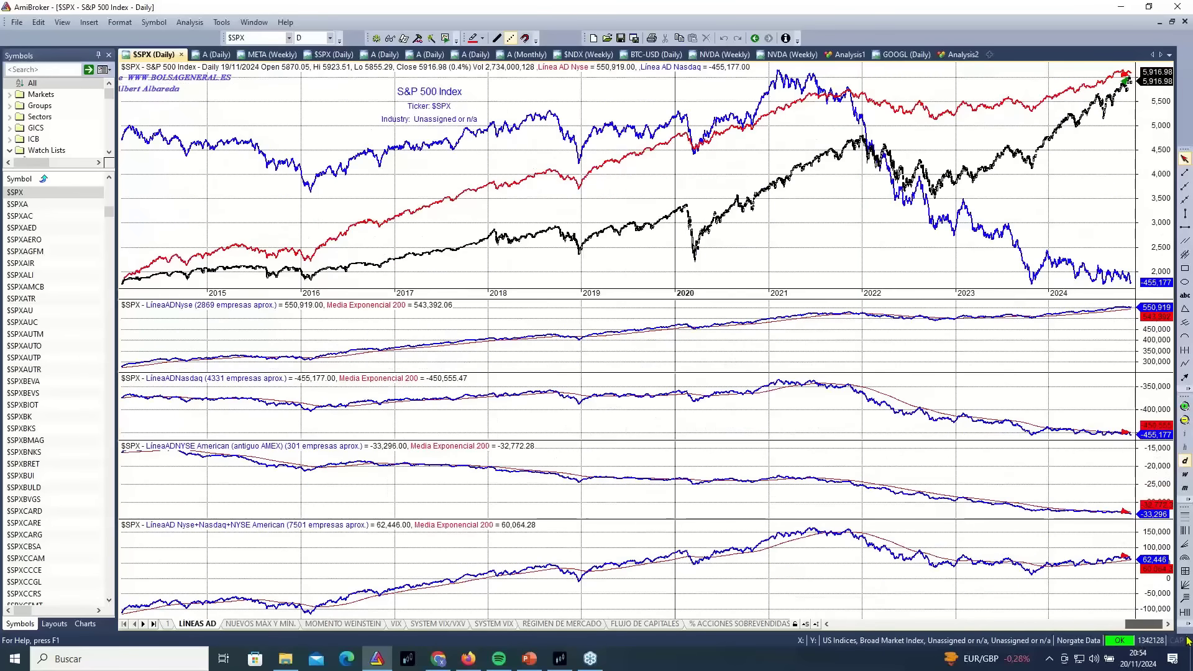
left_click(1185, 406)
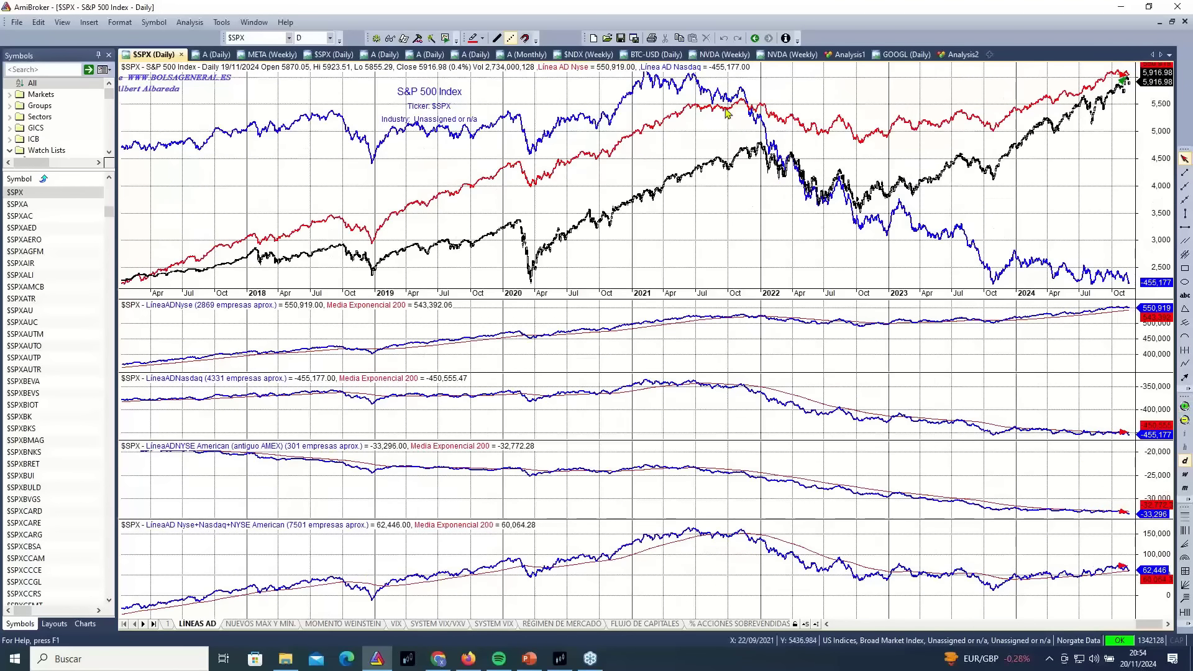
Show the NVIDIA weekly Super Trend chart and slightly widen the symbol list beside it.
left_click(786, 54)
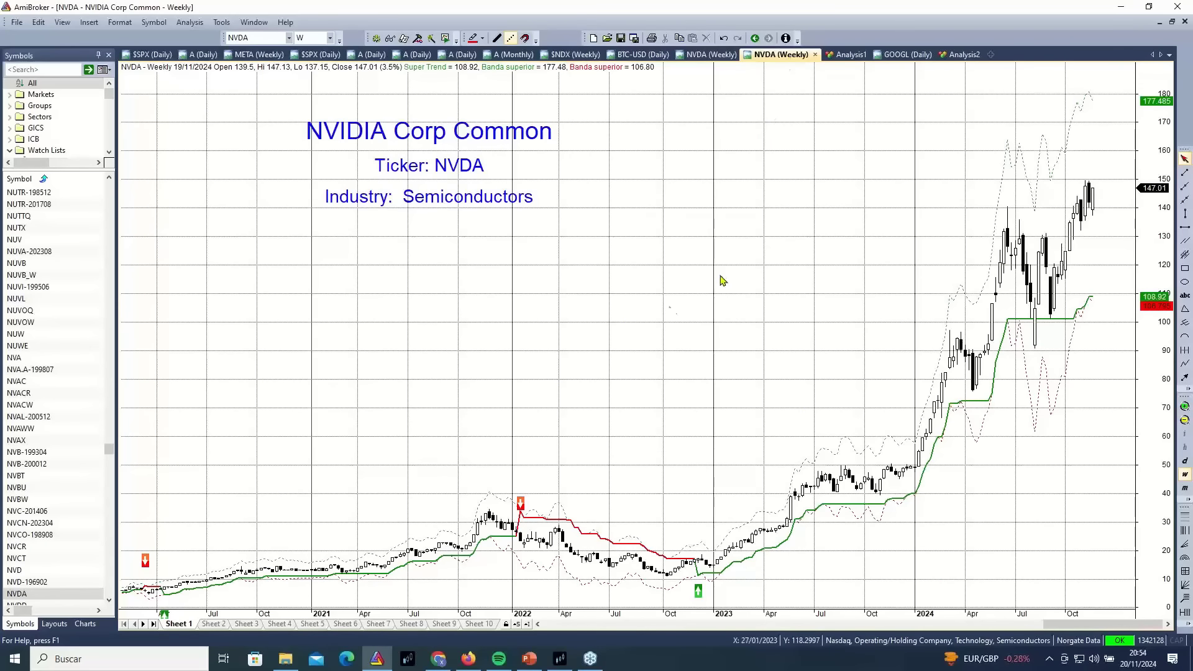
mouse_move(334, 341)
left_click_drag(116, 256, 140, 255)
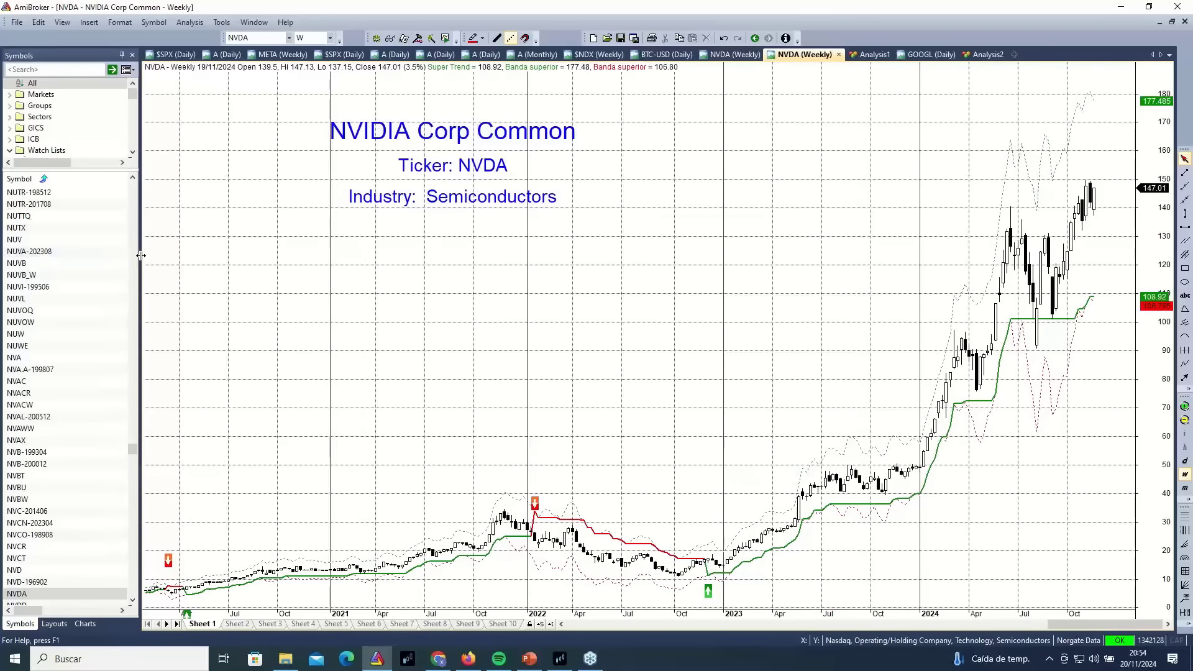
mouse_move(635, 323)
mouse_move(666, 445)
Return to the S&P 500 advance-decline lines and narrow the visible history to late April through November 2024.
left_click(175, 56)
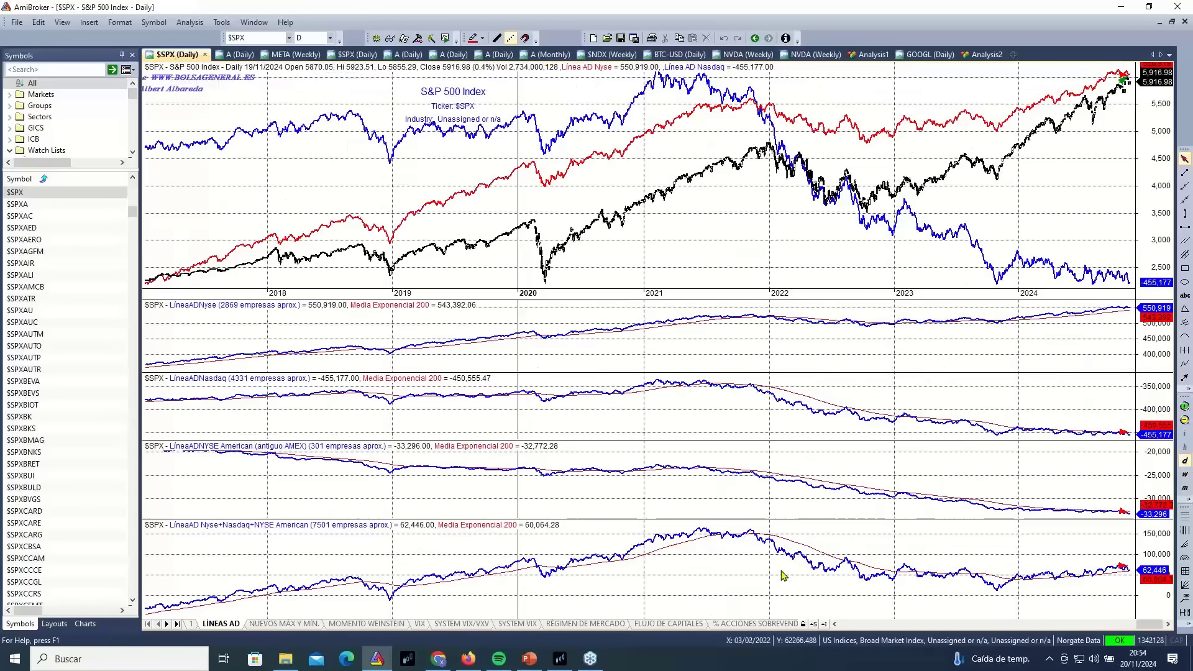
mouse_move(976, 641)
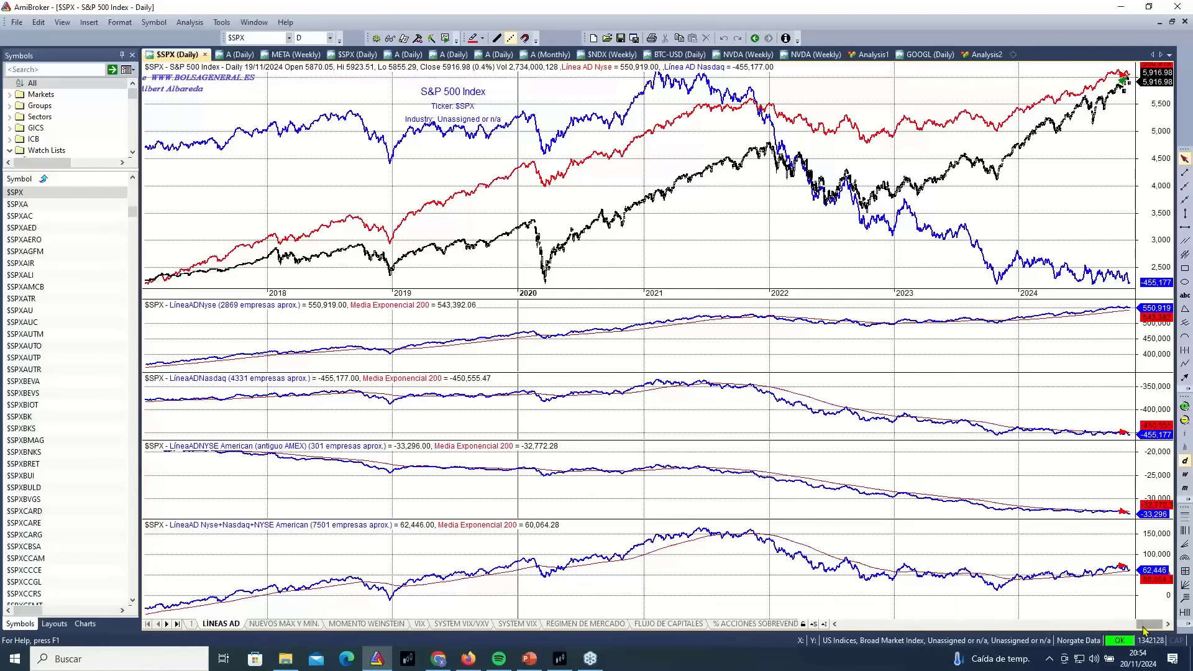
left_click(1185, 407)
left_click(1185, 407)
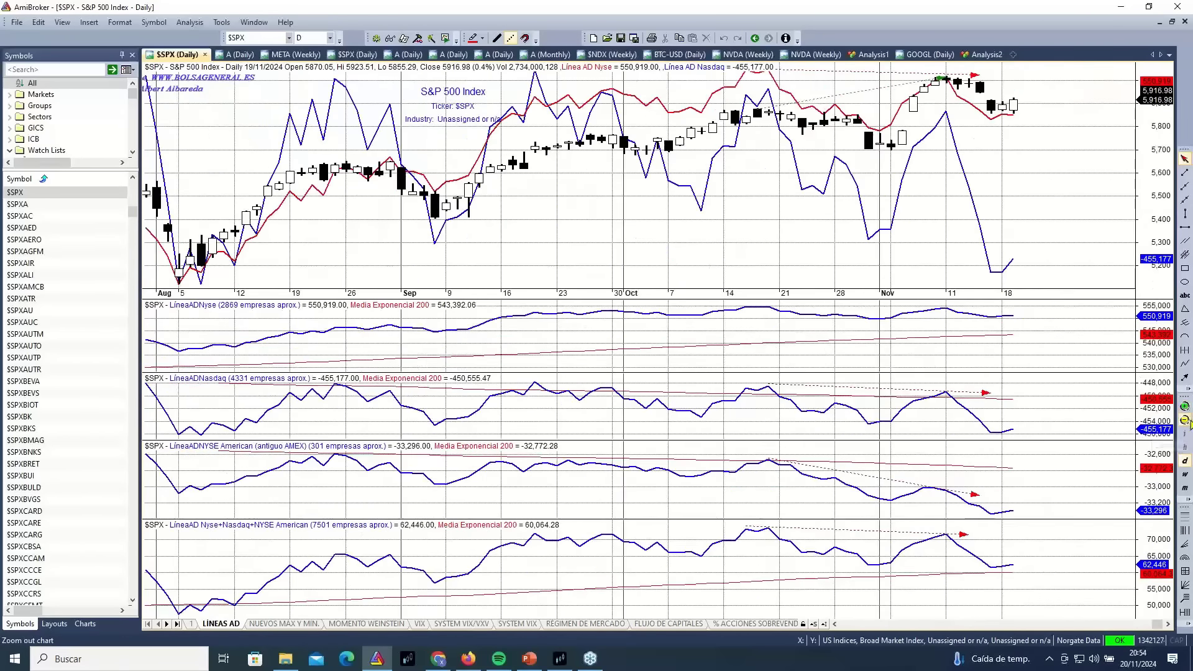
left_click(1185, 421)
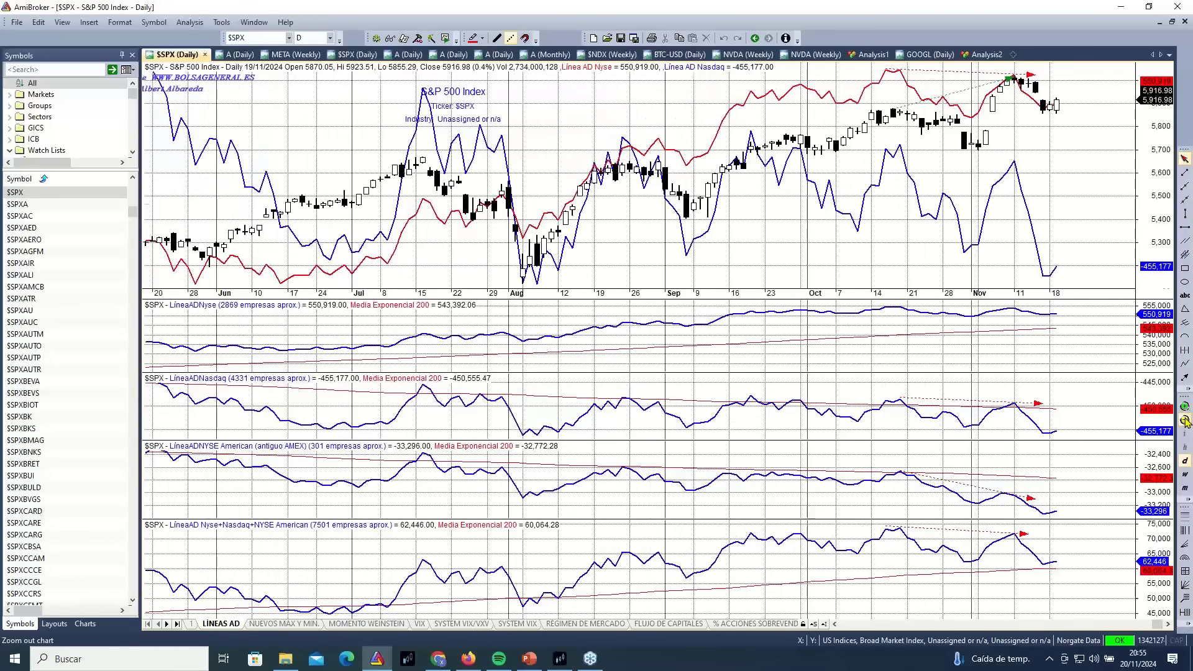
left_click(1185, 422)
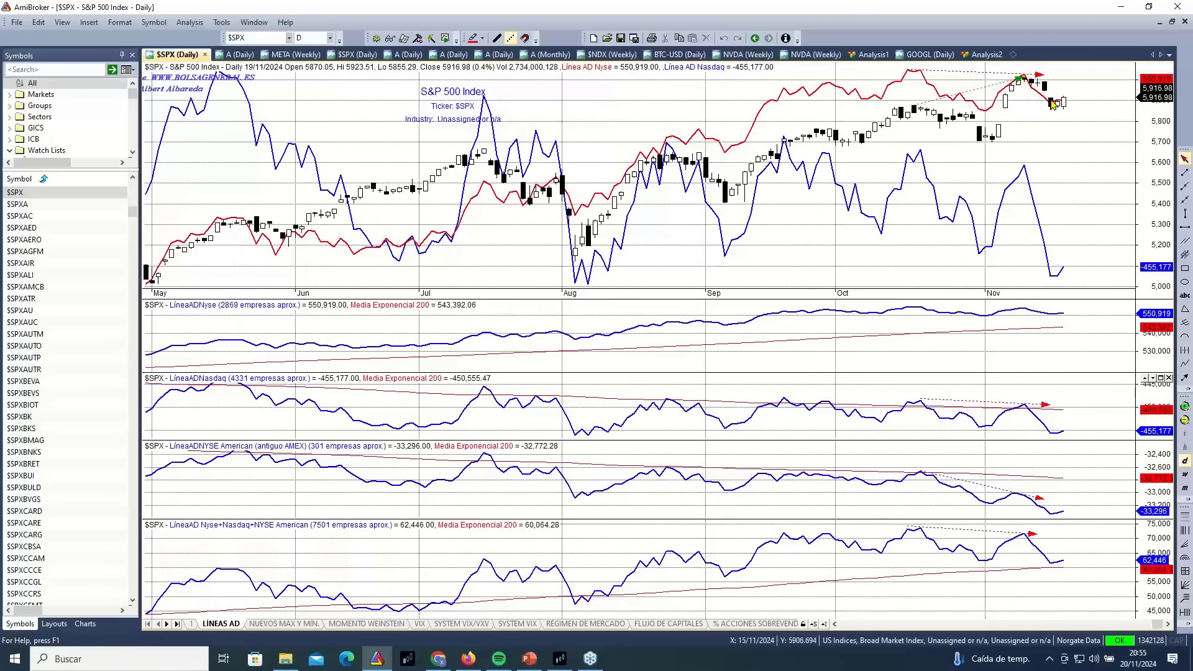
Examine the October–November 2024 divergence between the S&P 500 and its advance-decline lines, with history from late May.
mouse_move(1052, 103)
left_click(1185, 413)
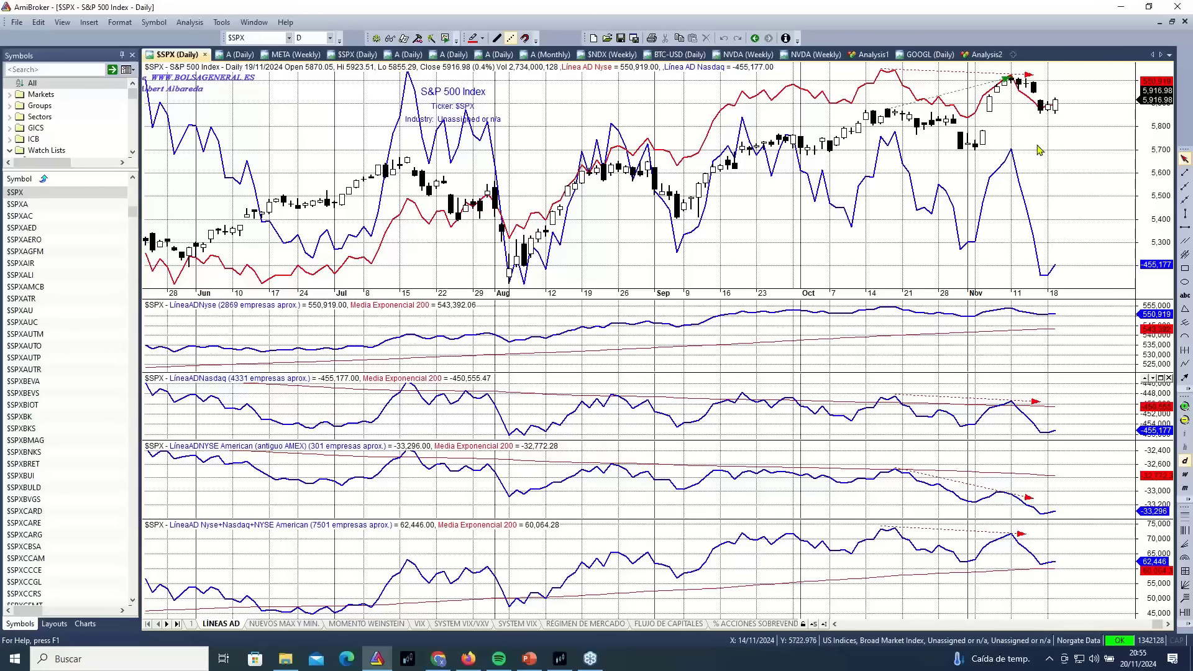
mouse_move(1049, 107)
mouse_move(1088, 108)
mouse_move(893, 78)
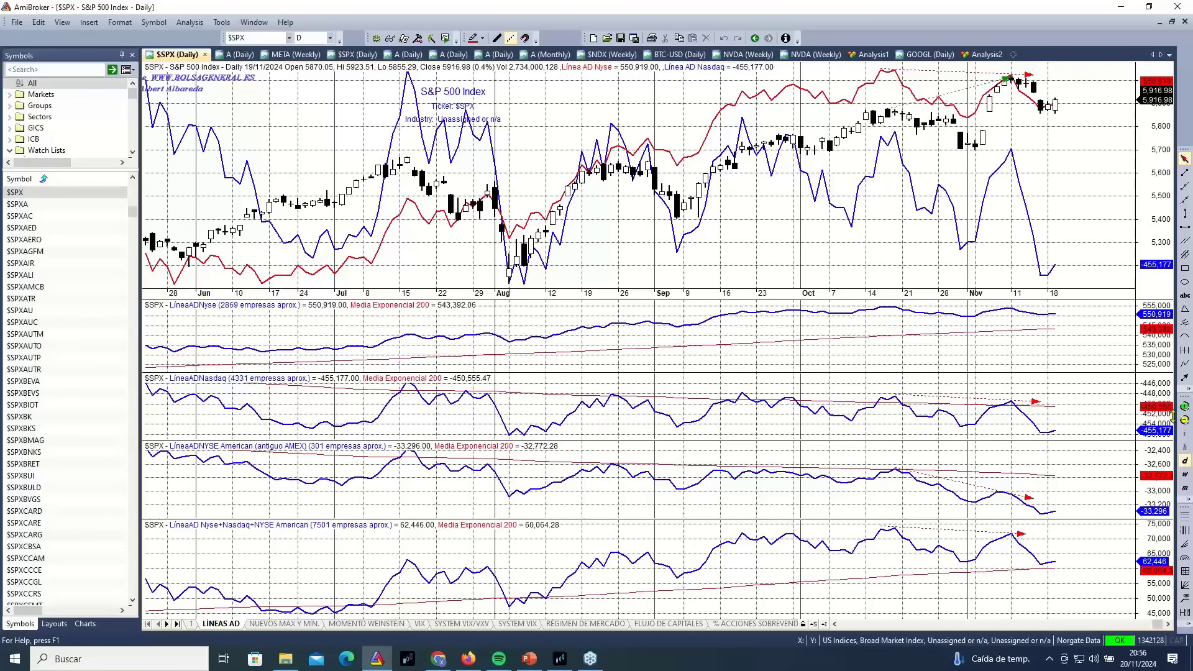
Extend the advance-decline history back to October 2023, and narrow it to mid-March through November 2024.
left_click(1185, 422)
left_click(1185, 421)
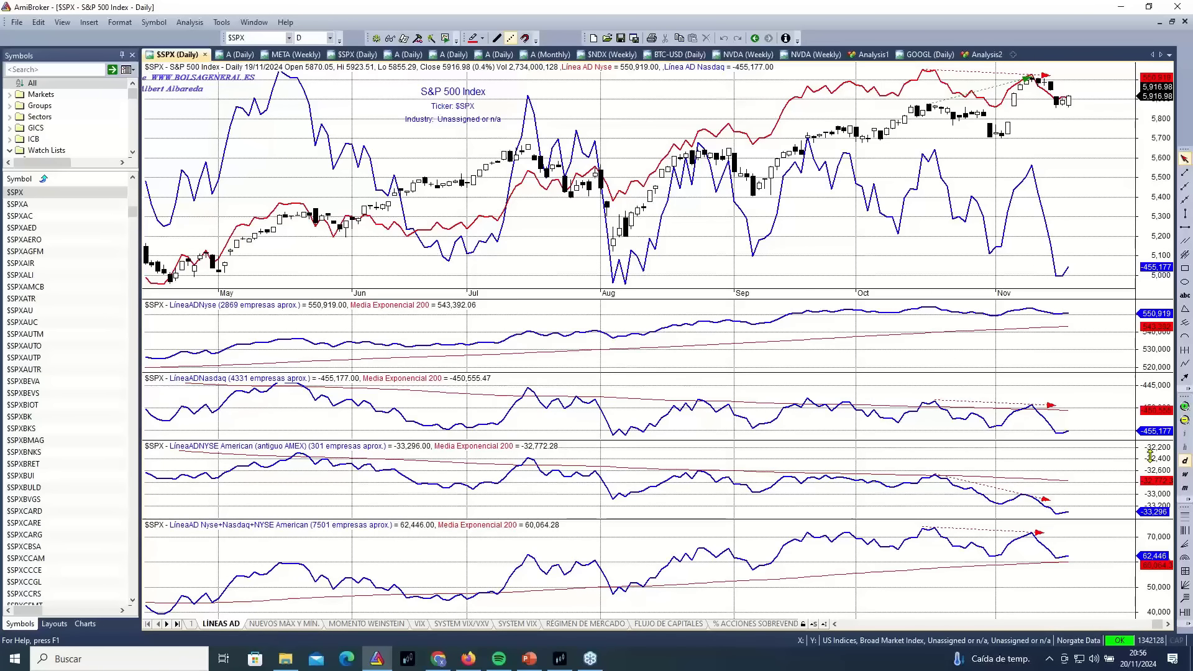
left_click(1184, 423)
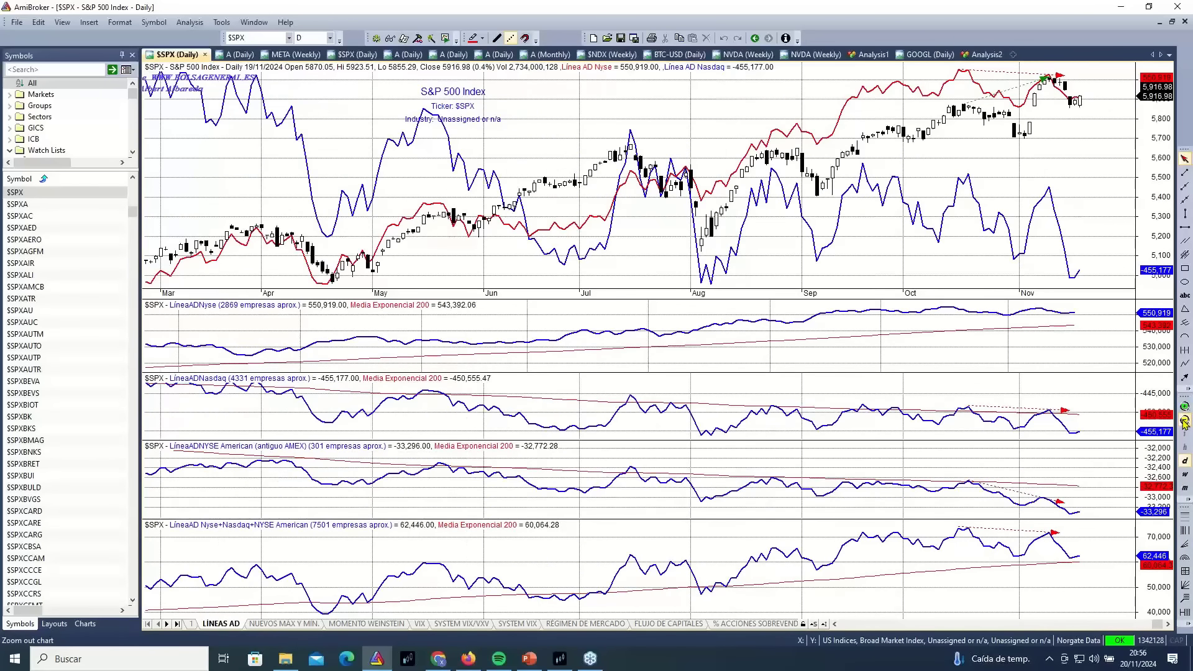
left_click(1185, 424)
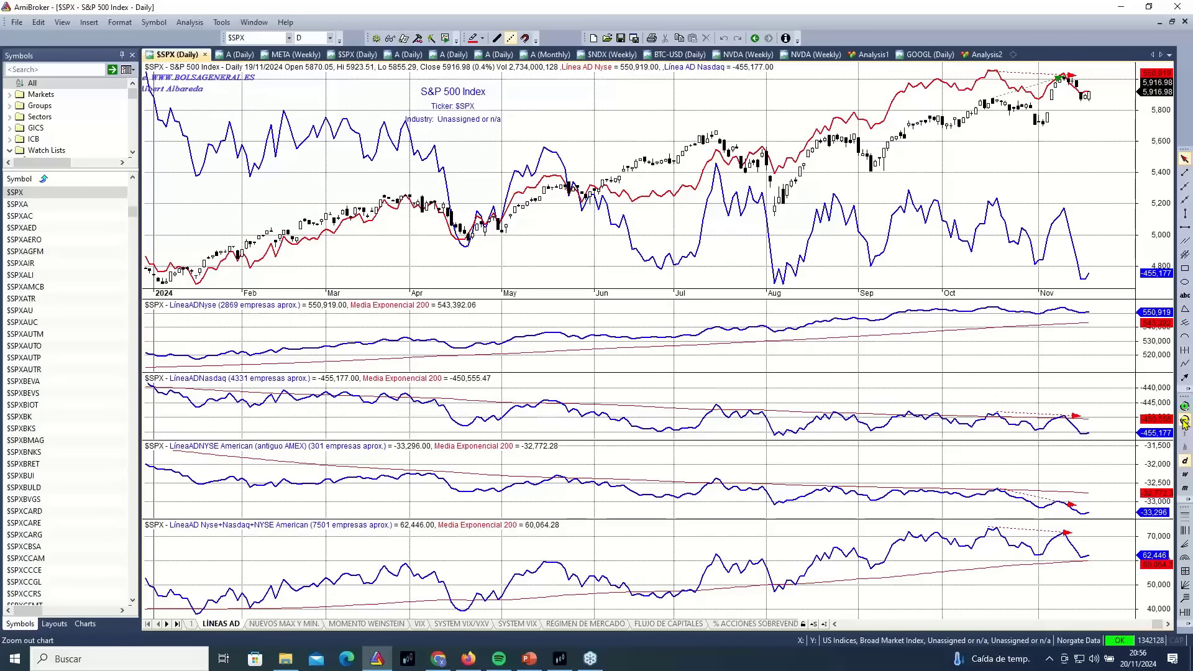
left_click(1184, 423)
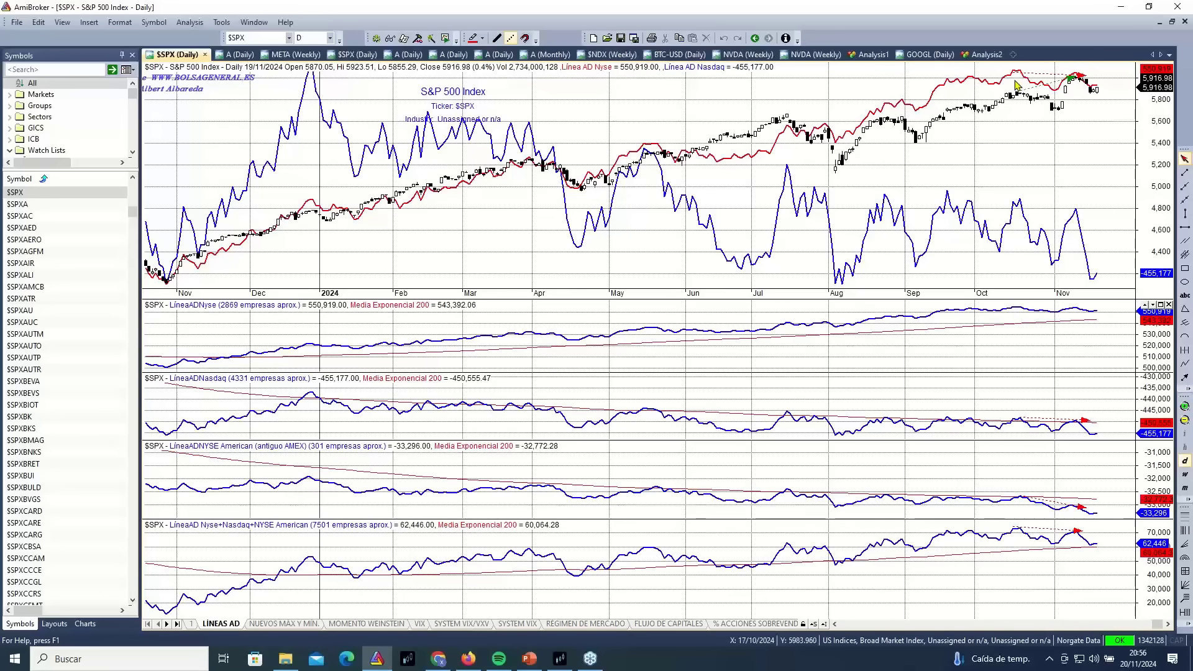
left_click(1185, 410)
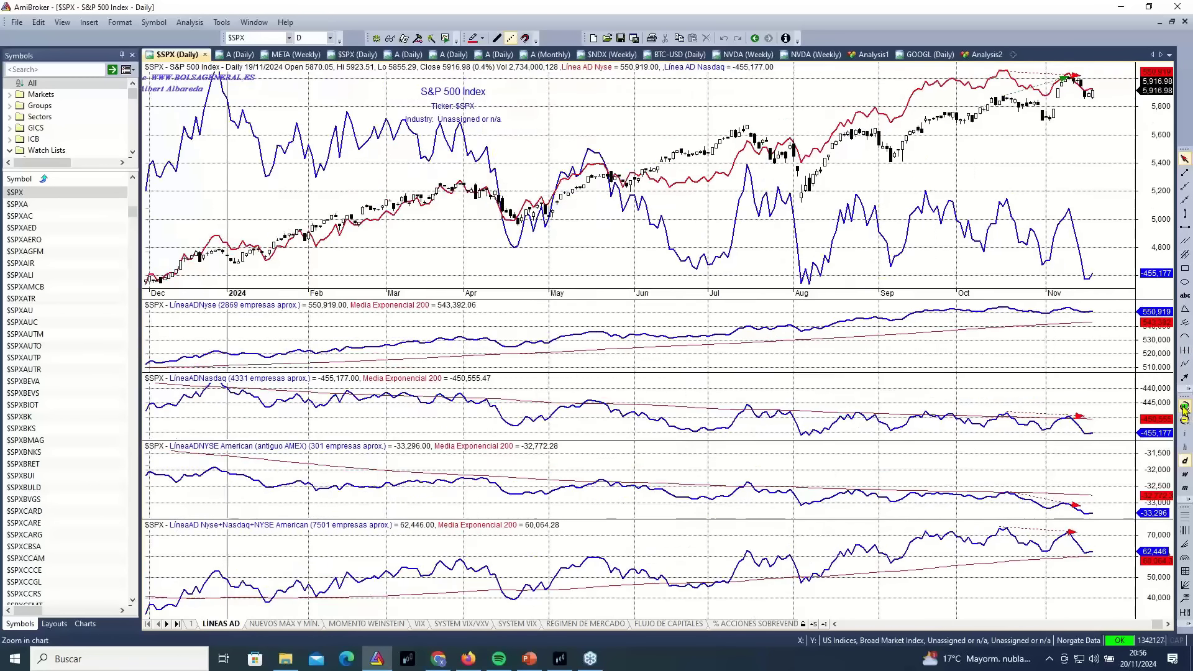
left_click(1185, 410)
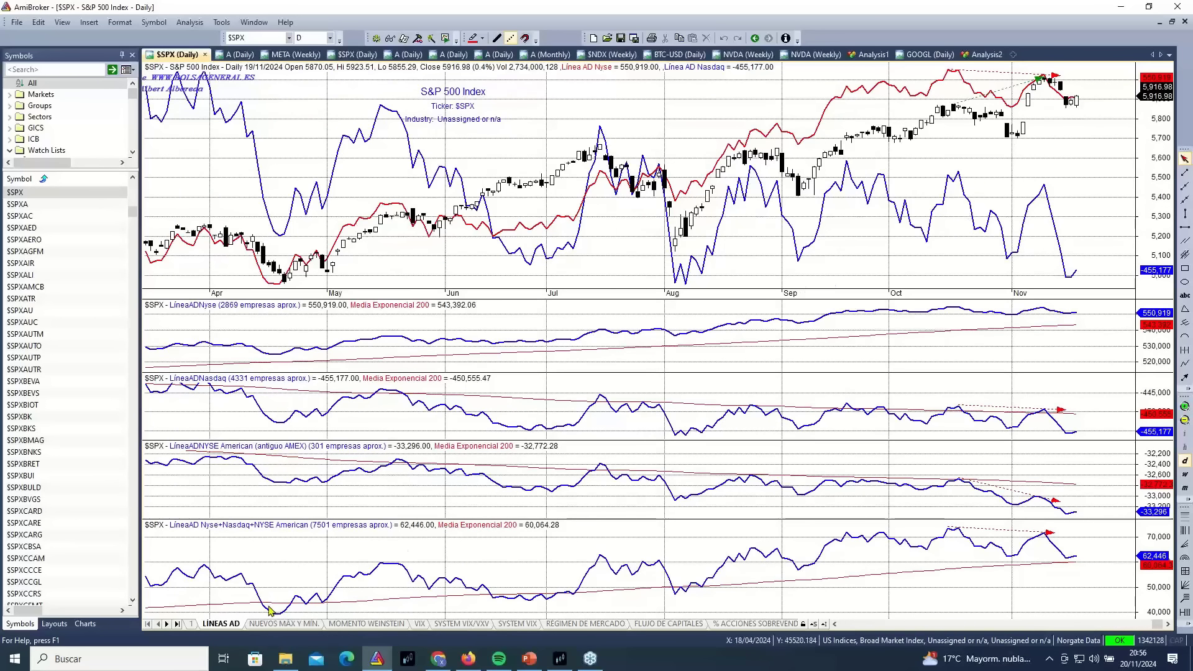
Show the NUEVOS MÁX Y MÍN. sheet from April 2024 and read the new highs and lows on 6 November 2024.
left_click(284, 623)
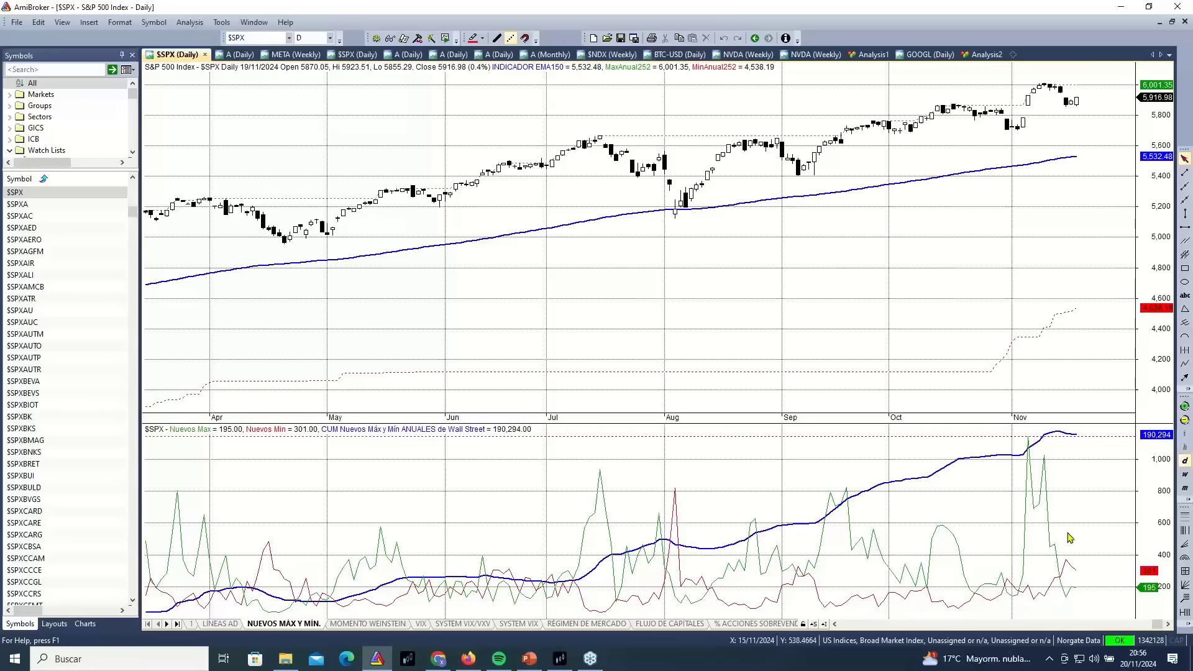
mouse_move(1085, 532)
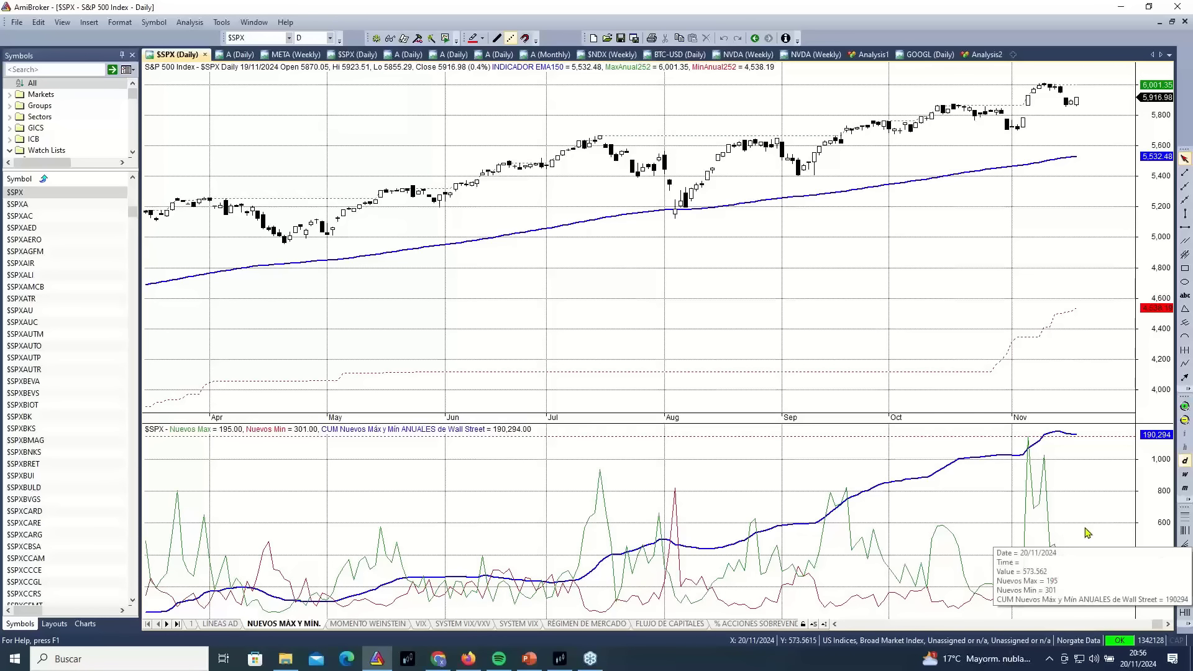
left_click(1185, 418)
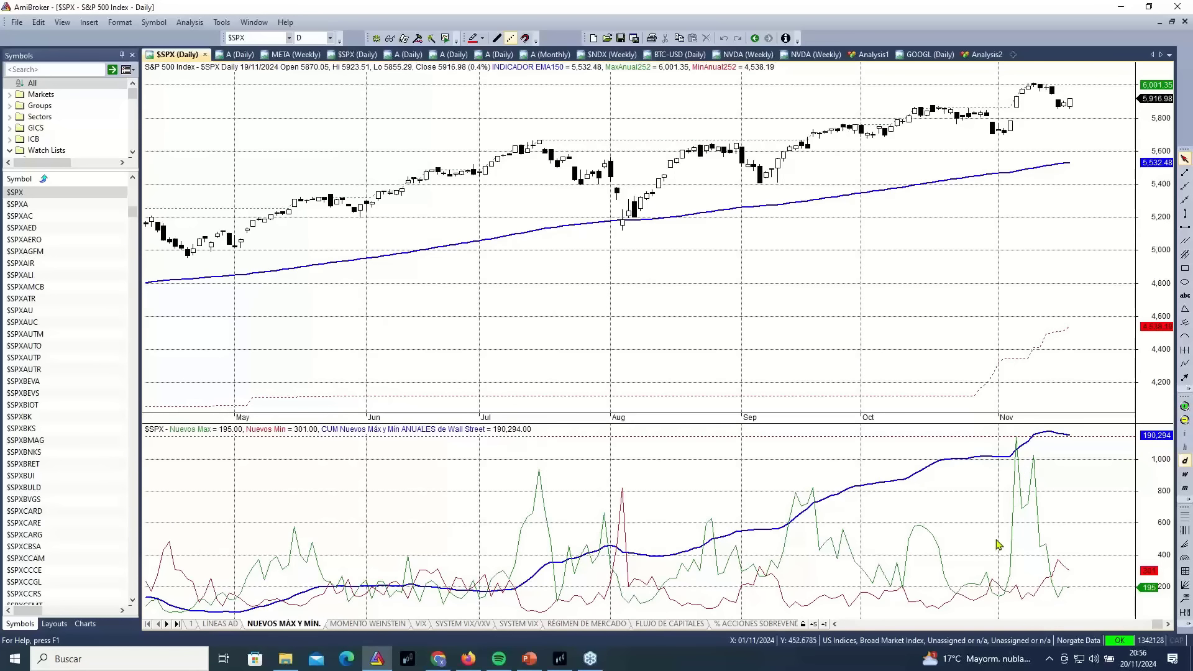
left_click(1017, 446)
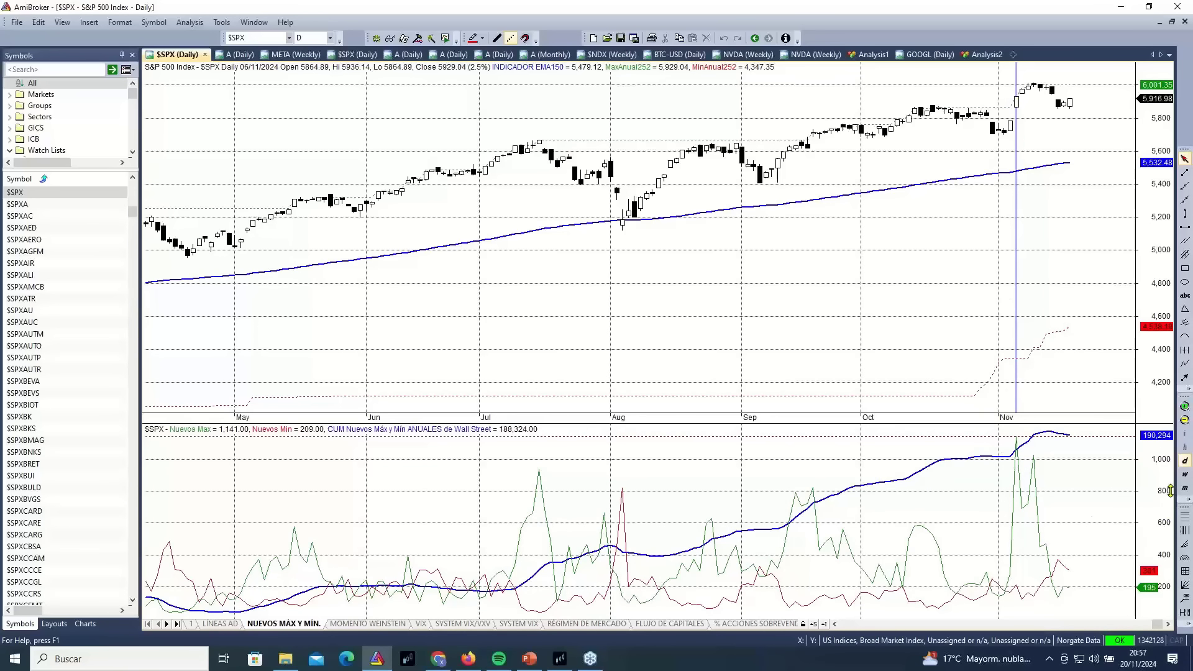
Extend the new highs and lows history back to September 2022 and compare the November 2024 peak with earlier spikes.
left_click(1184, 422)
left_click(1184, 421)
left_click(1185, 421)
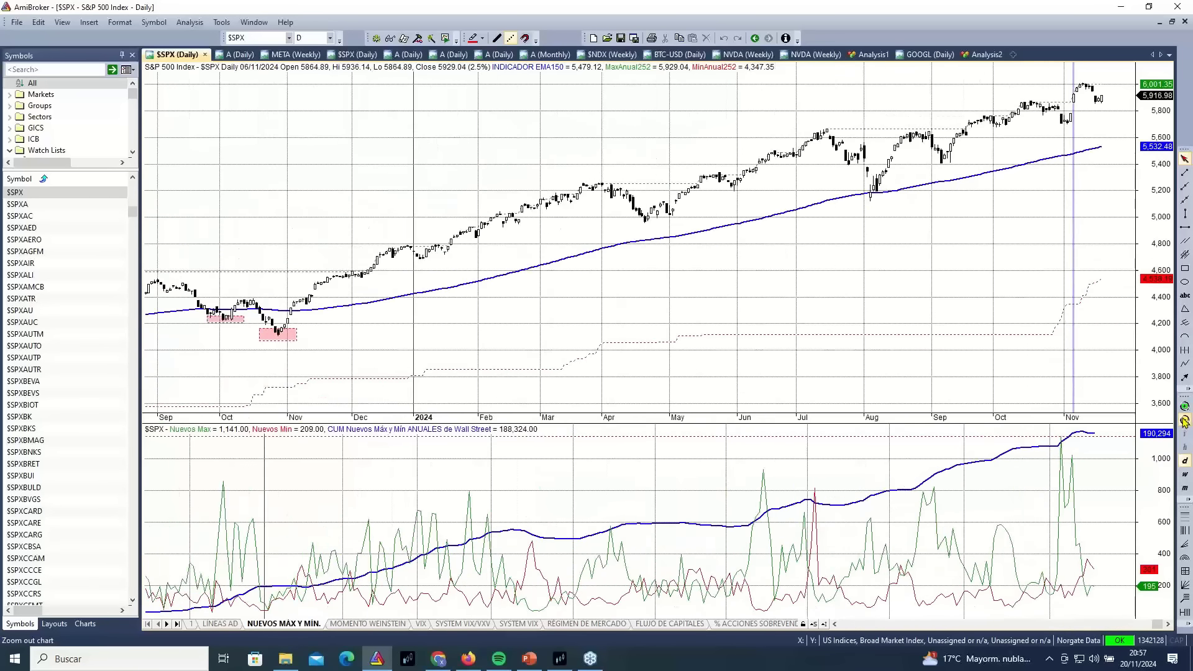
left_click(1184, 421)
left_click(1185, 421)
left_click(1184, 421)
left_click(1185, 422)
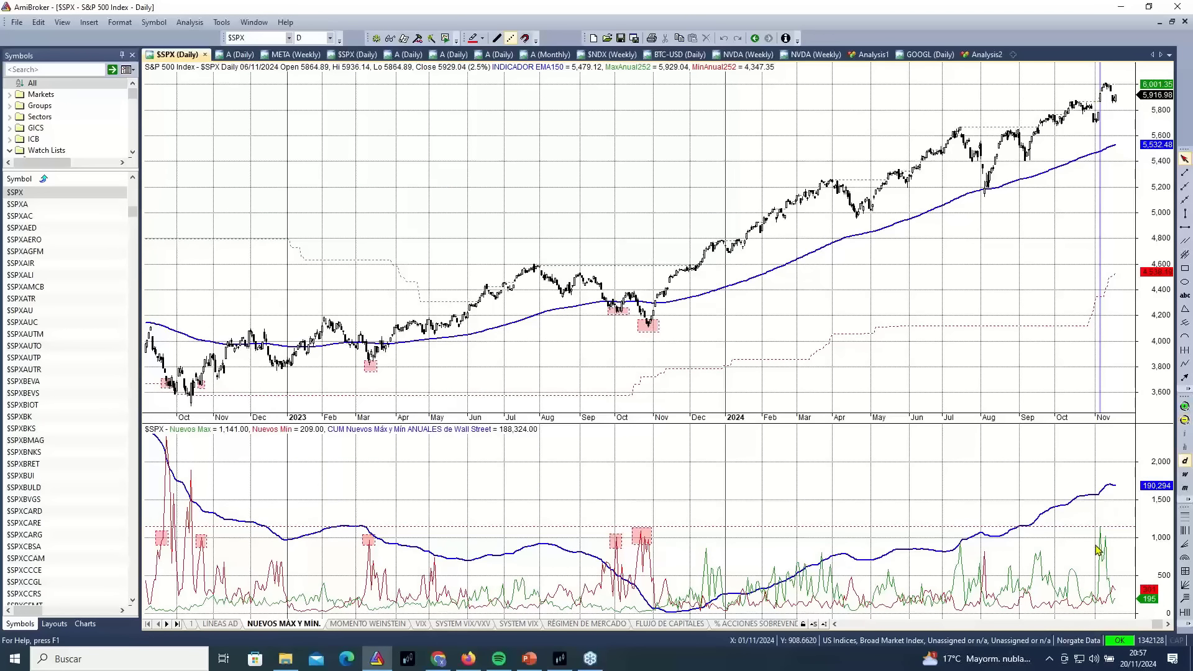
mouse_move(1101, 534)
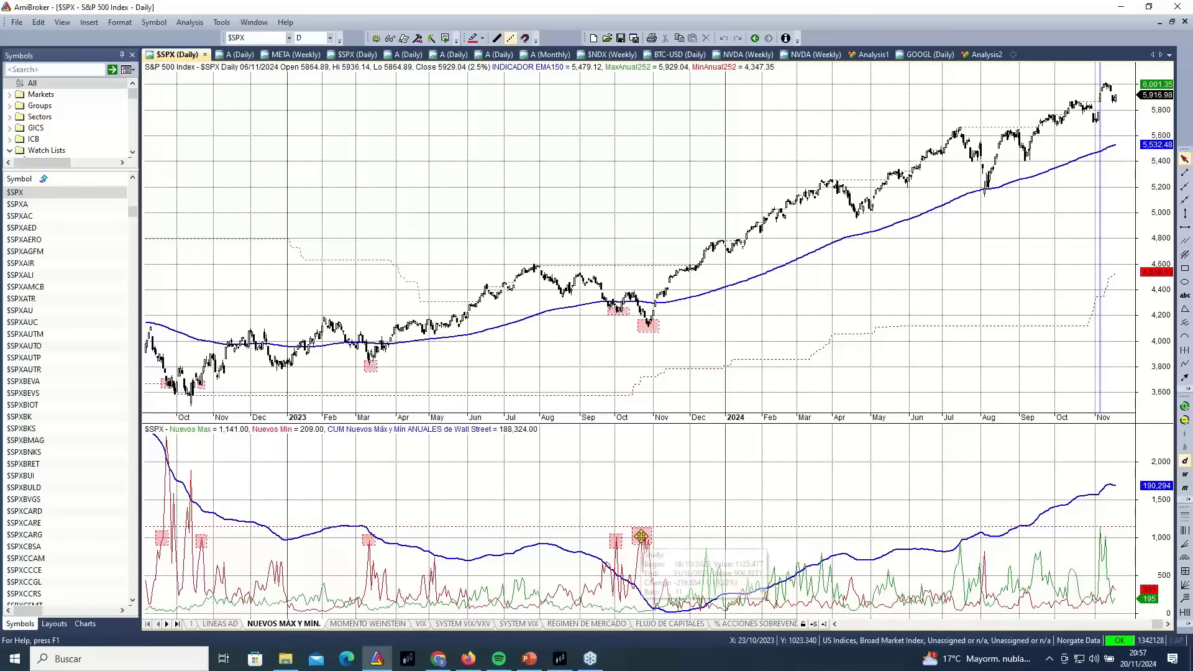
Extend the chart history back to 1998 to view the long-term annual new highs, new lows and their cumulative line.
left_click(1185, 422)
left_click(1185, 422)
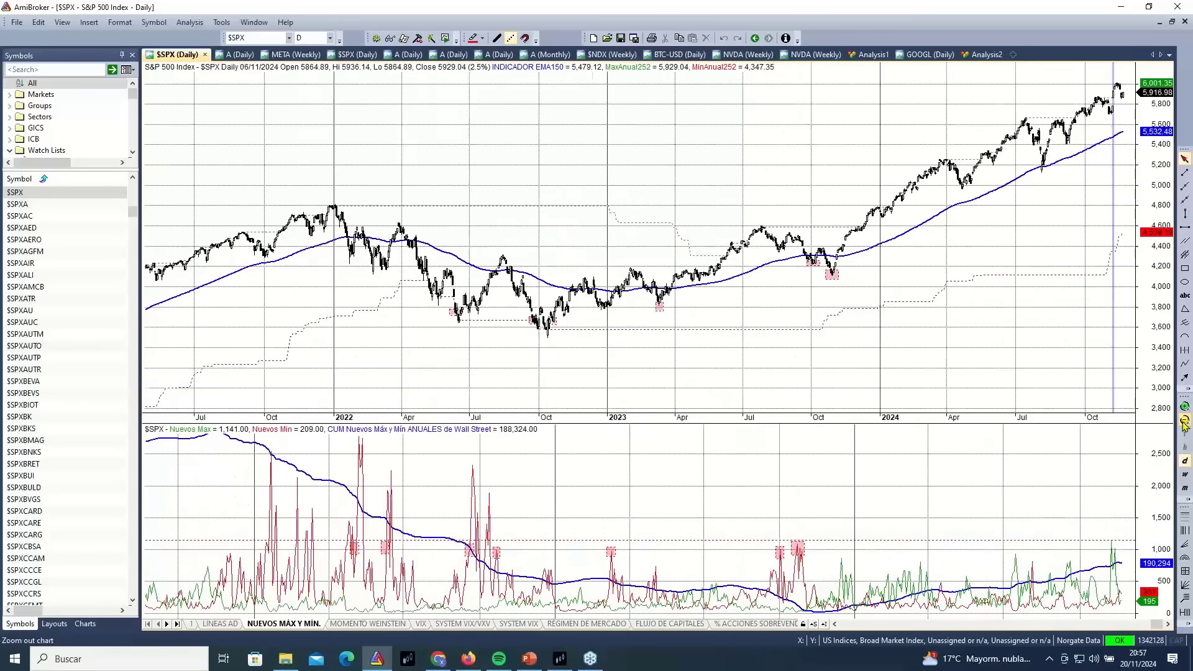
left_click(1185, 422)
left_click(1185, 422)
left_click(1186, 422)
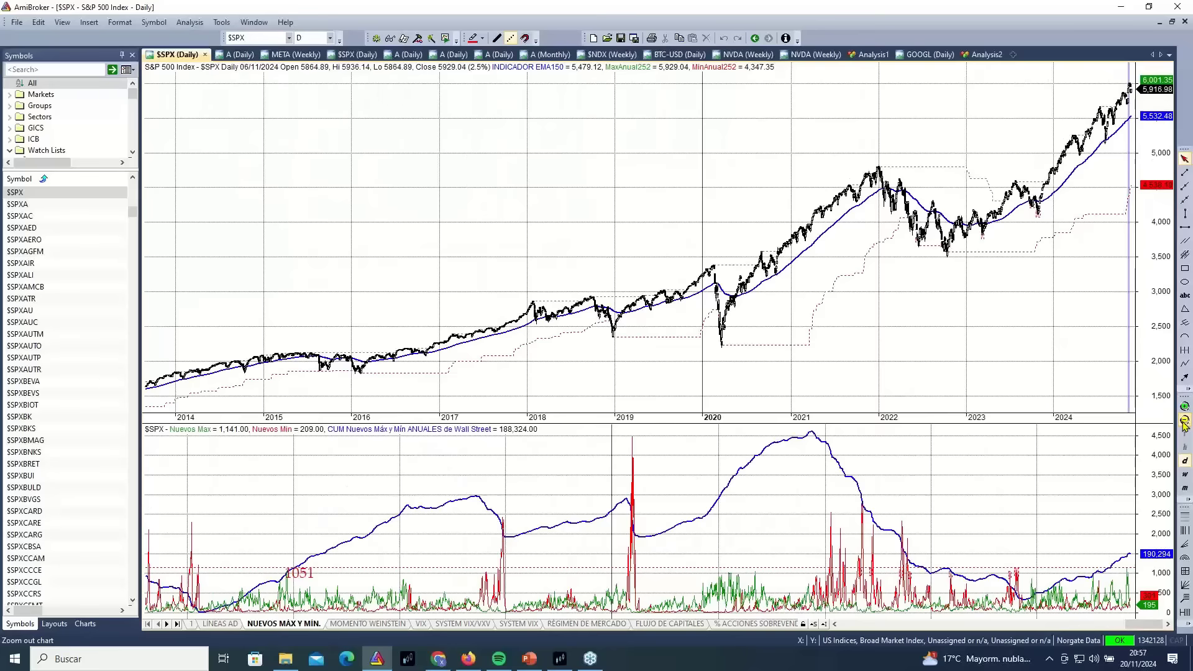
left_click(1185, 422)
left_click(1185, 422)
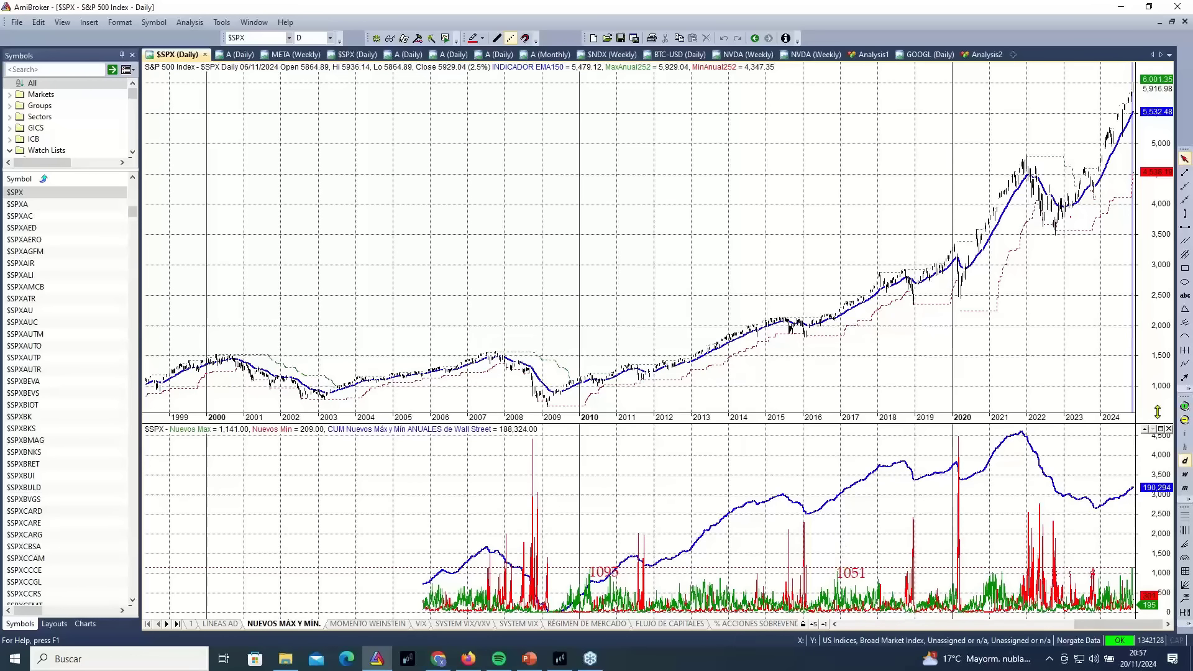
Narrow the visible new highs and lows history to September 2023 through November 2024.
left_click(1186, 407)
left_click(1186, 407)
left_click(1186, 407)
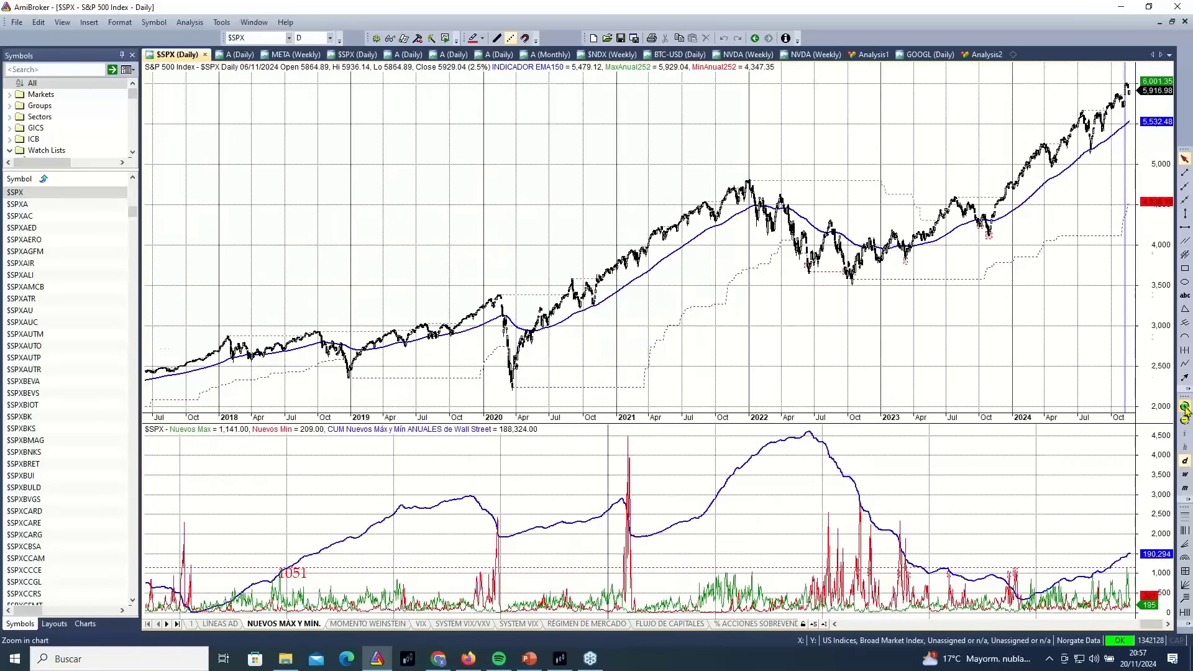
left_click(1186, 407)
left_click(1185, 407)
left_click(1186, 407)
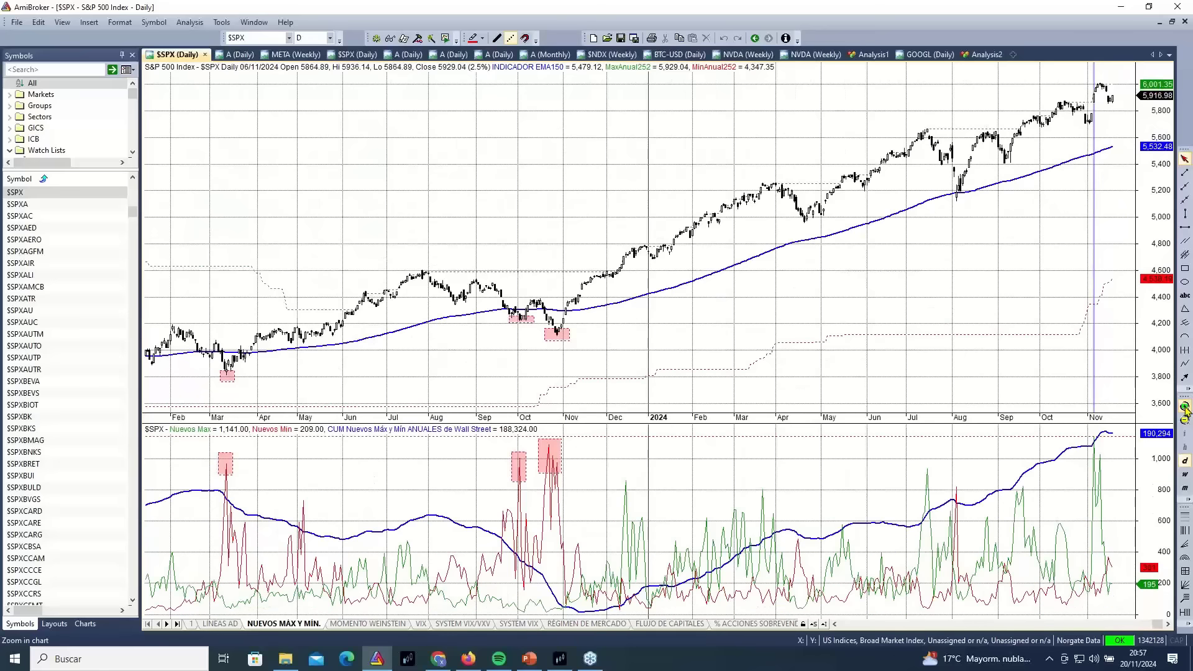
left_click(1186, 407)
left_click(1186, 407)
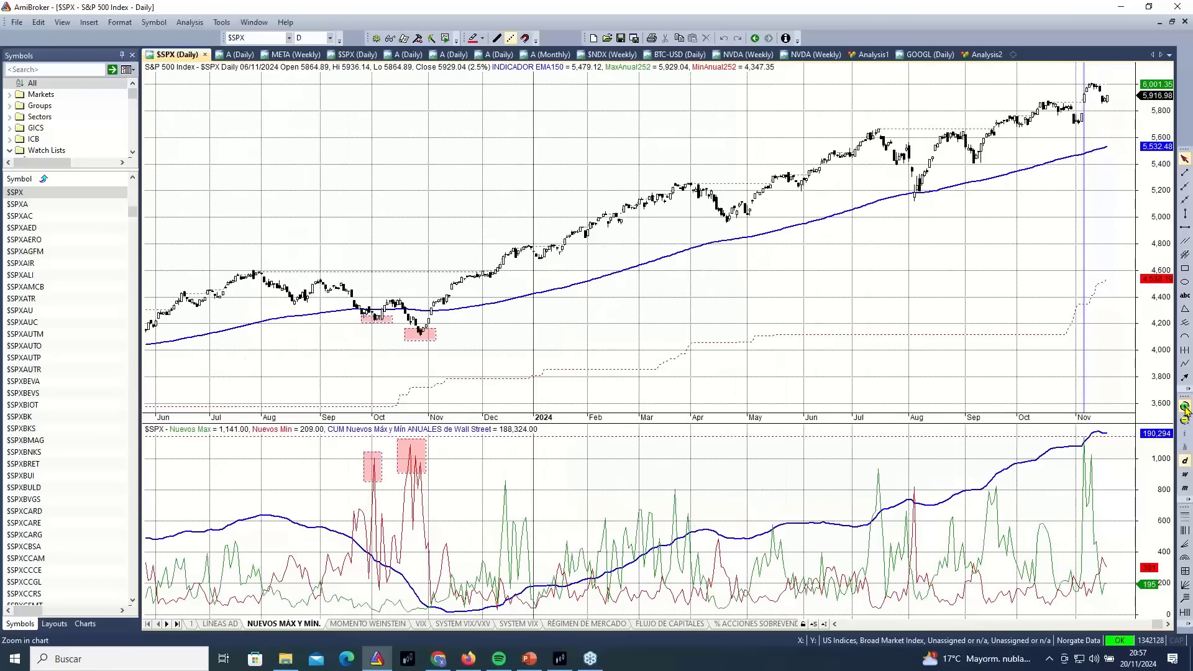
left_click(1186, 407)
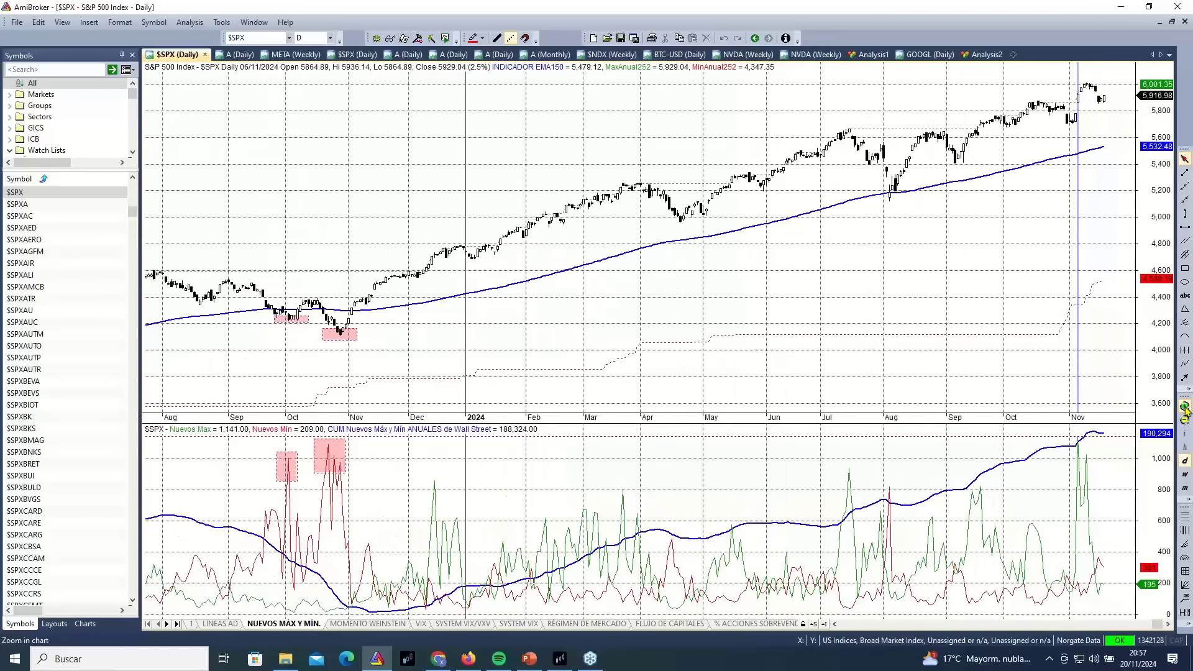
left_click(1185, 407)
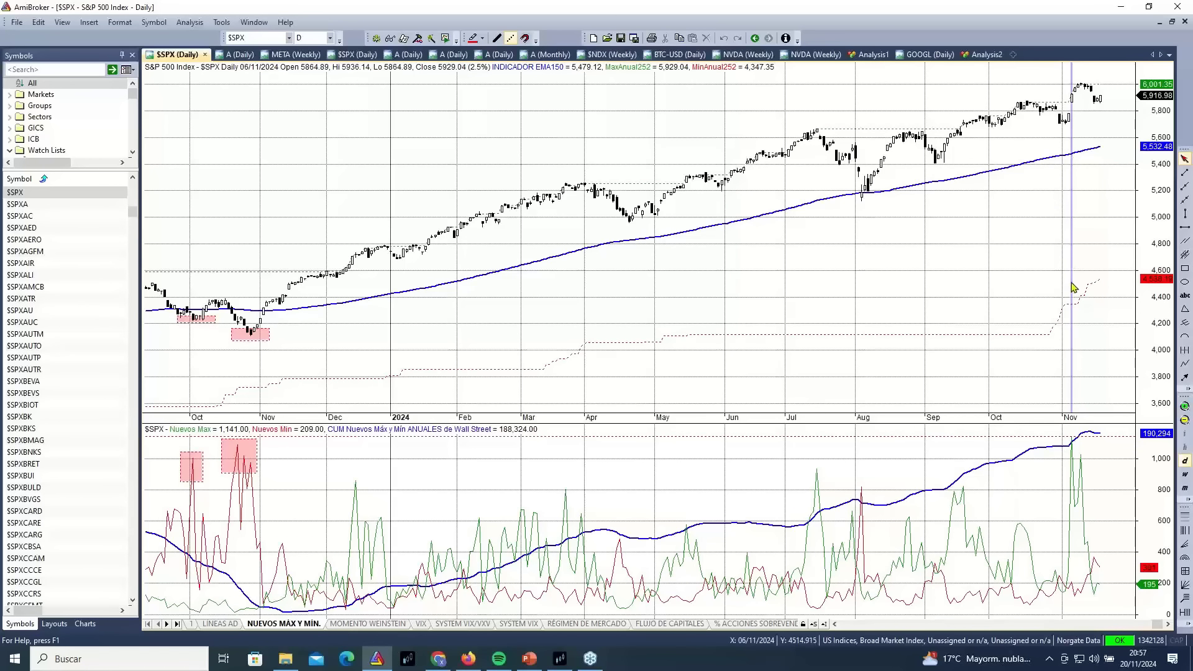
Clear the selected date and narrow the new highs and lows history to mid-January through November 2024.
key("Escape")
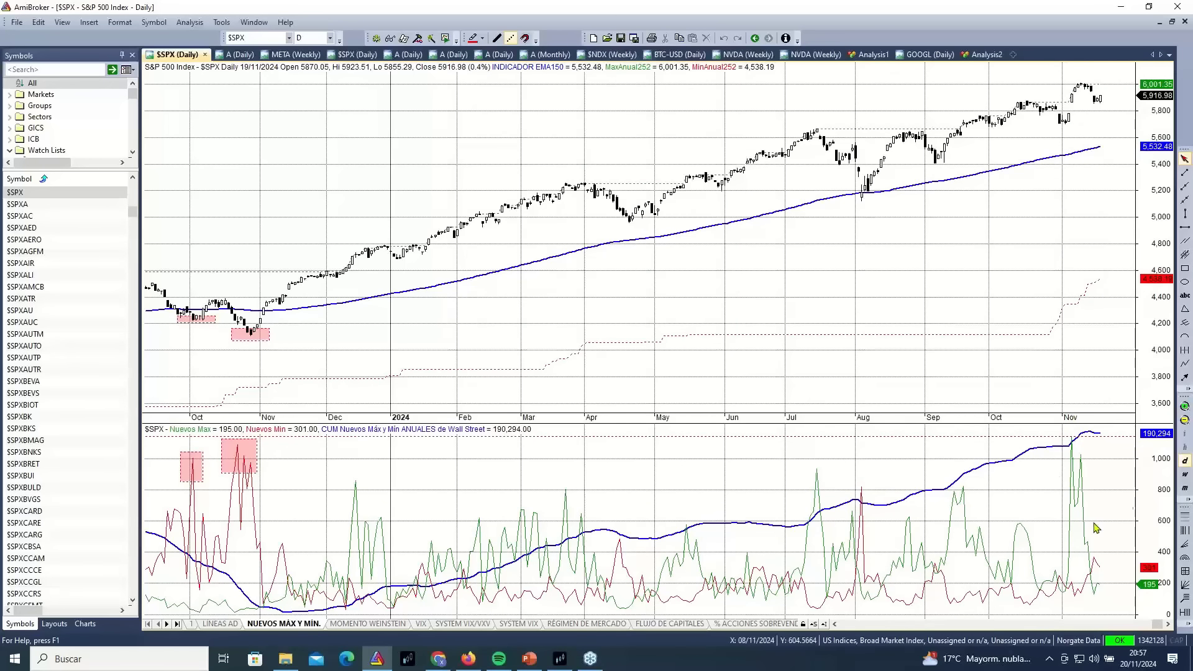
left_click(1185, 407)
left_click(1185, 407)
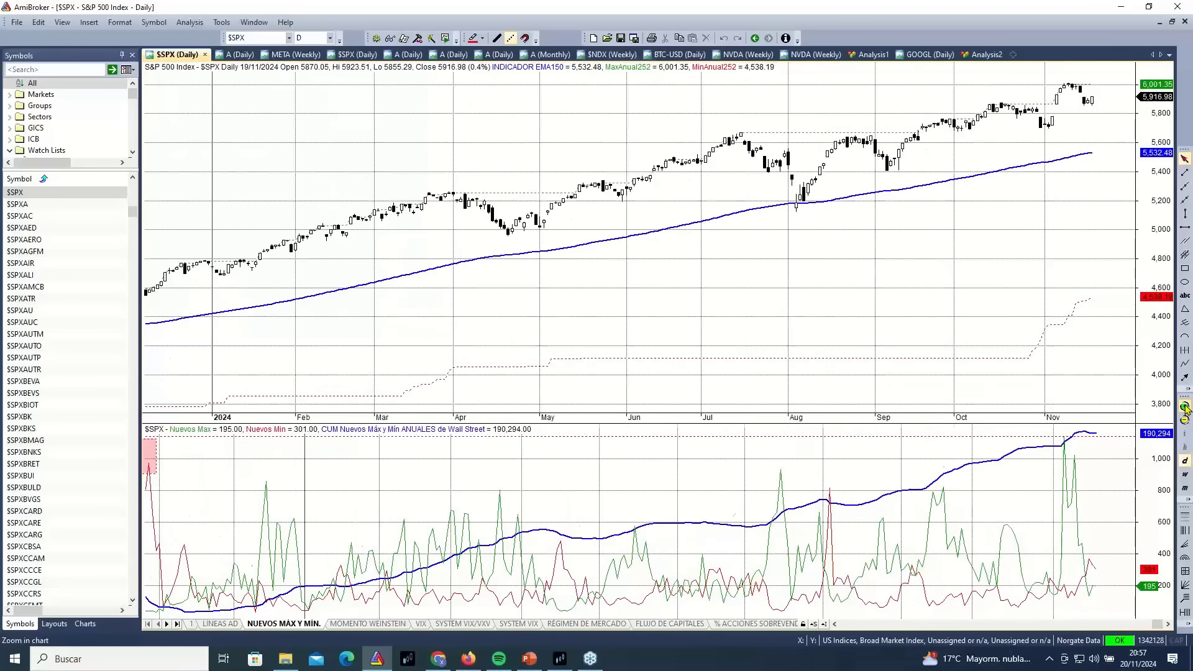
left_click(1185, 407)
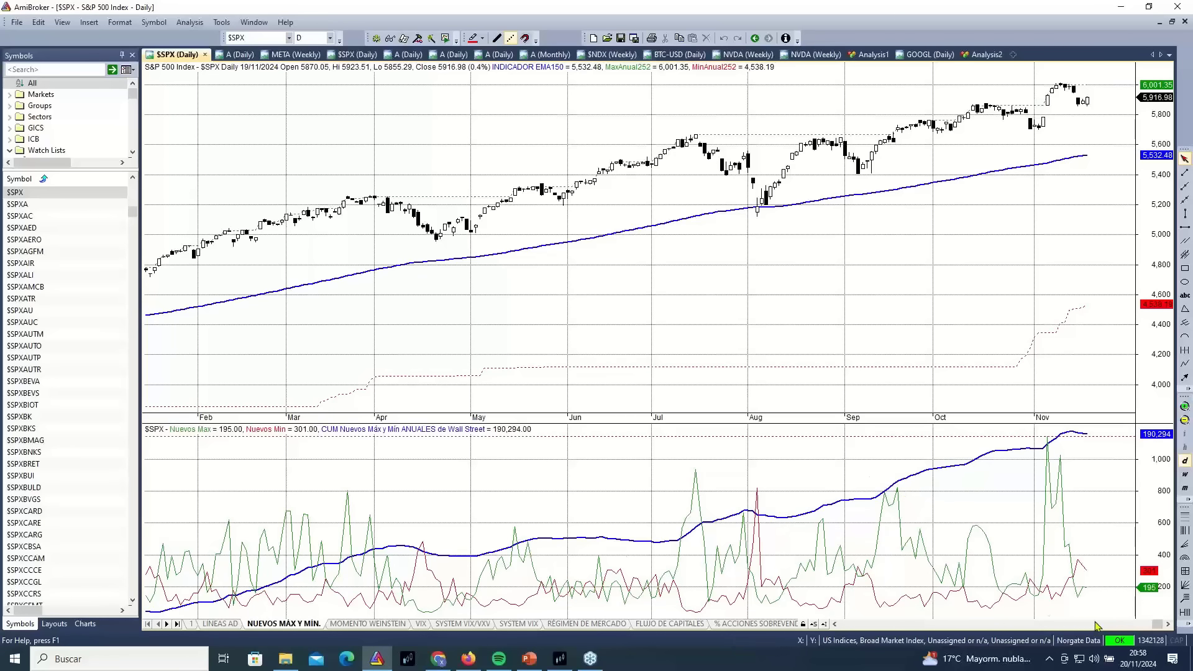
Shift the chart back to late November 2023 through mid-October 2024 and read the new highs and lows on 1 February and 1 April 2024.
left_click(834, 624)
left_click_drag(835, 624, 834, 624)
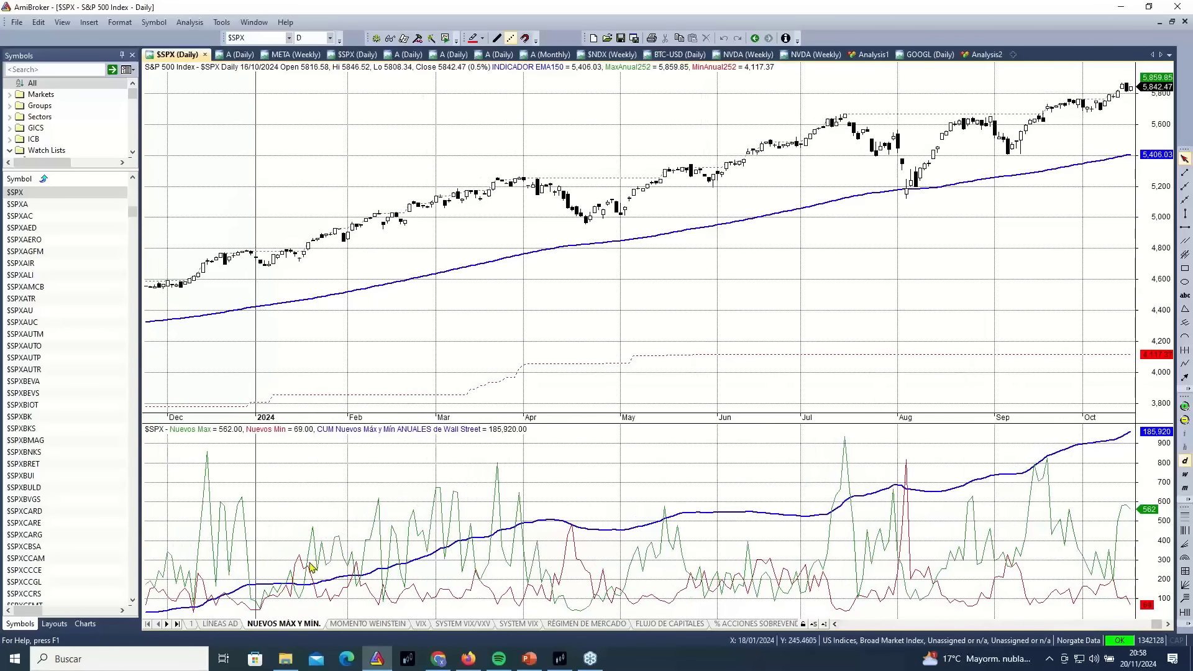
left_click(348, 411)
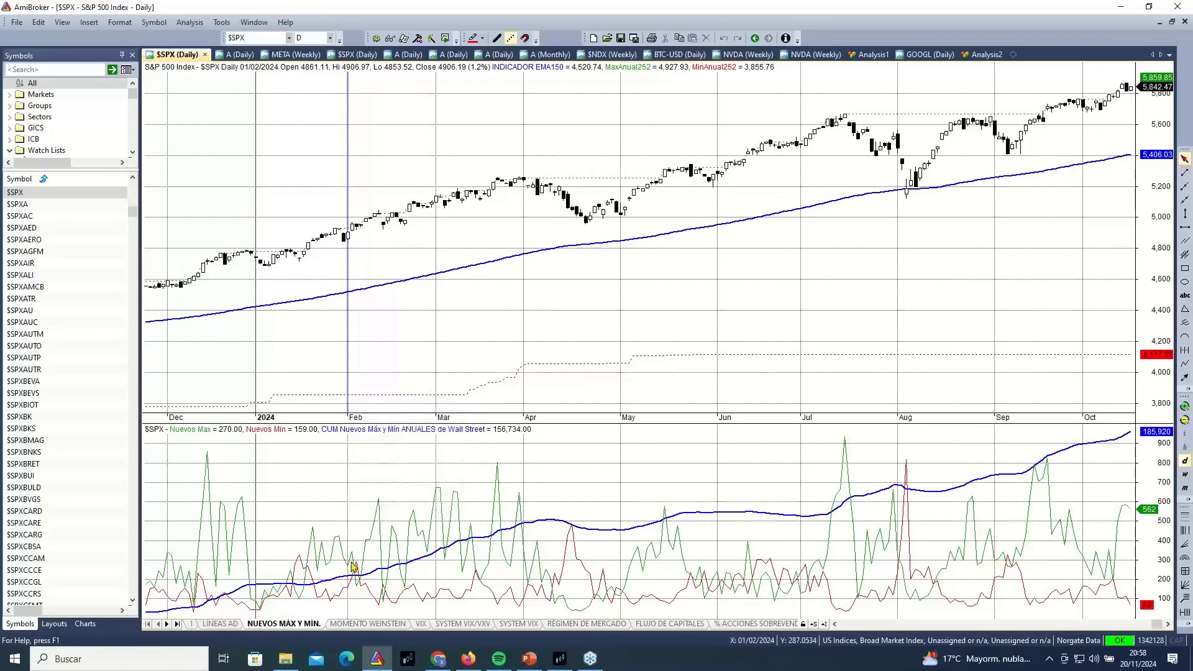
left_click(524, 526)
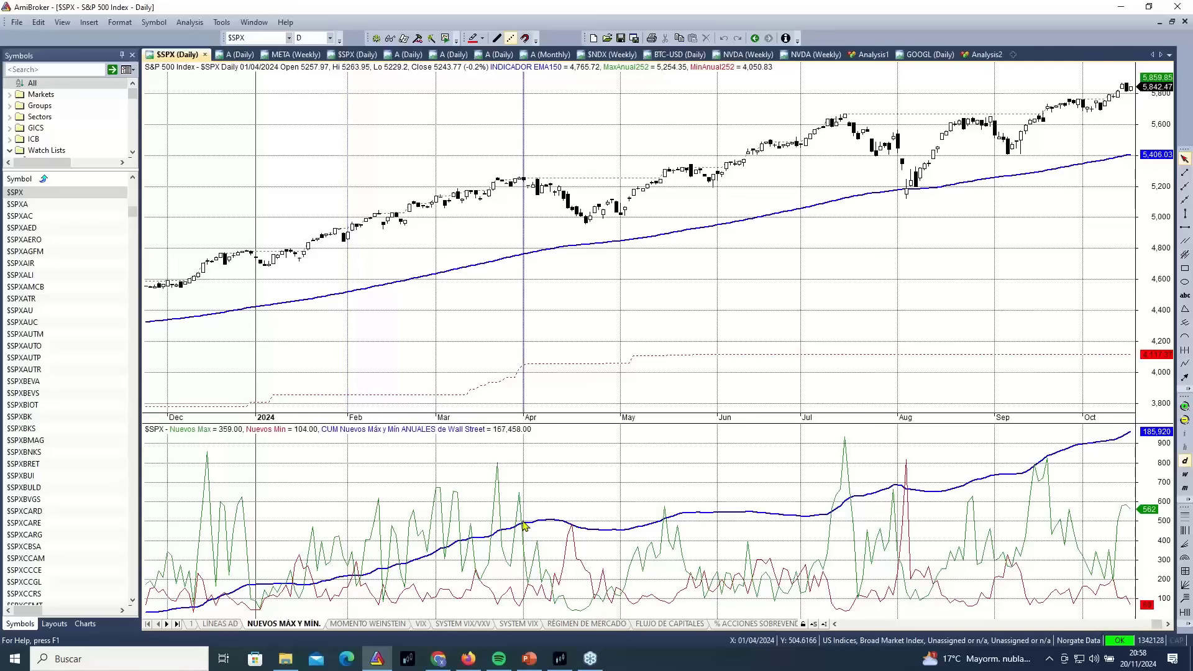